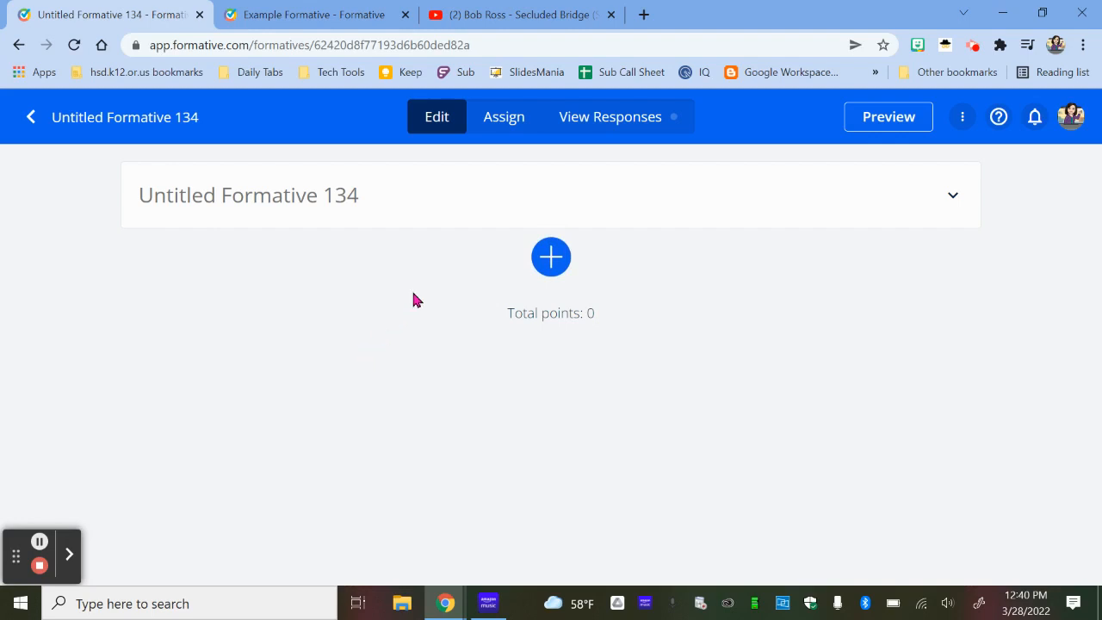
Add an Embed content item to the untitled formative
left_click(551, 257)
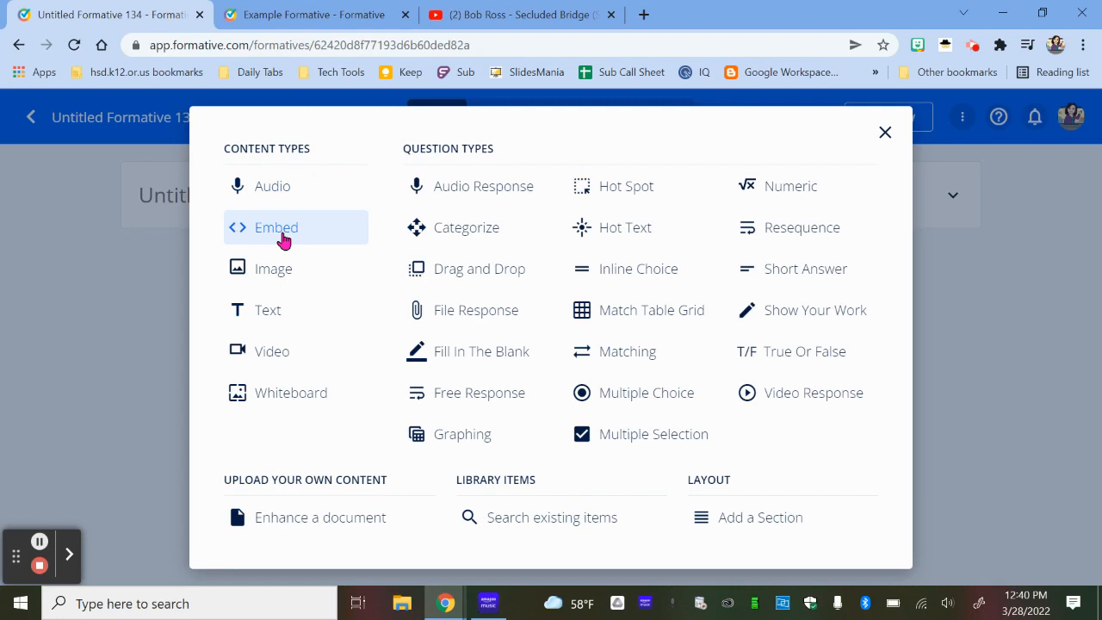
left_click(284, 240)
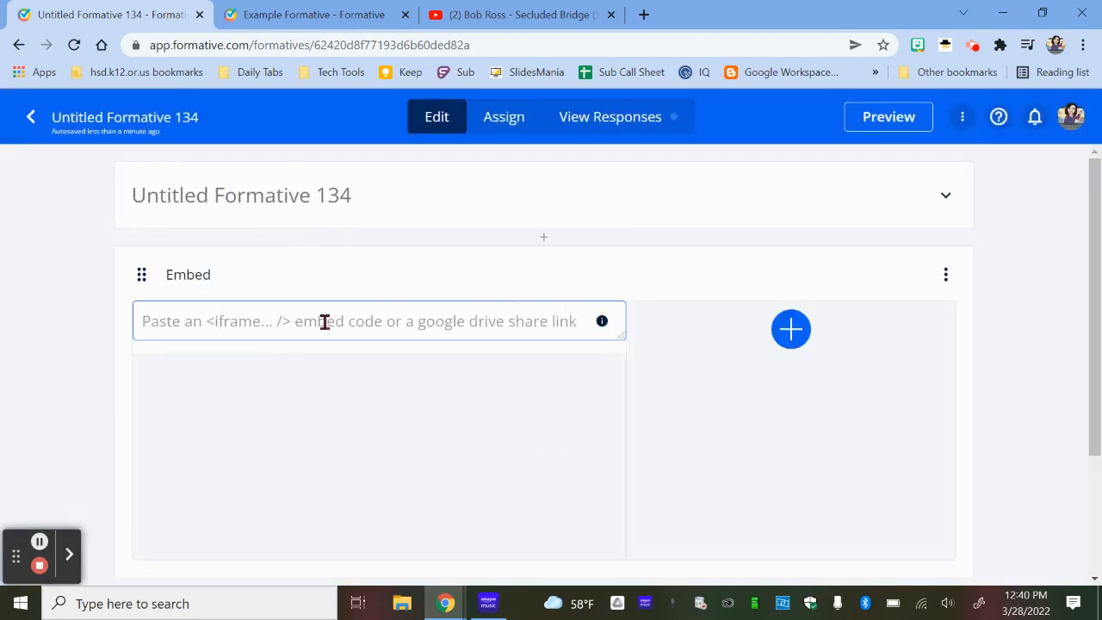
Switch to the YouTube page of Bob Ross - Secluded Bridge (Season 10 Episode 4) and copy the video's iframe embed code
left_click(516, 16)
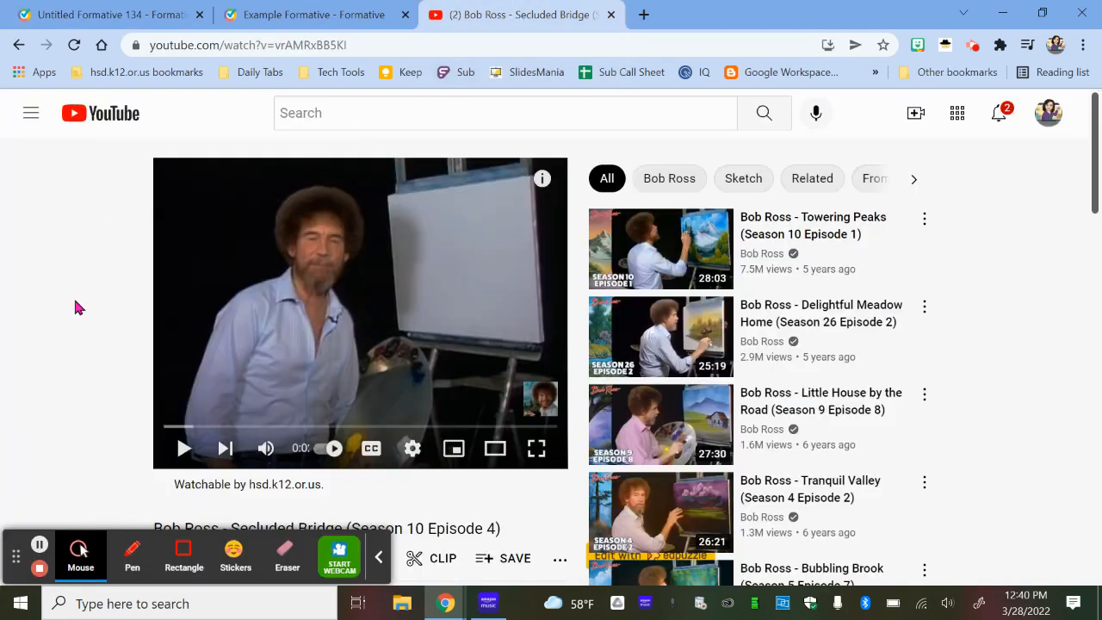
left_click(375, 551)
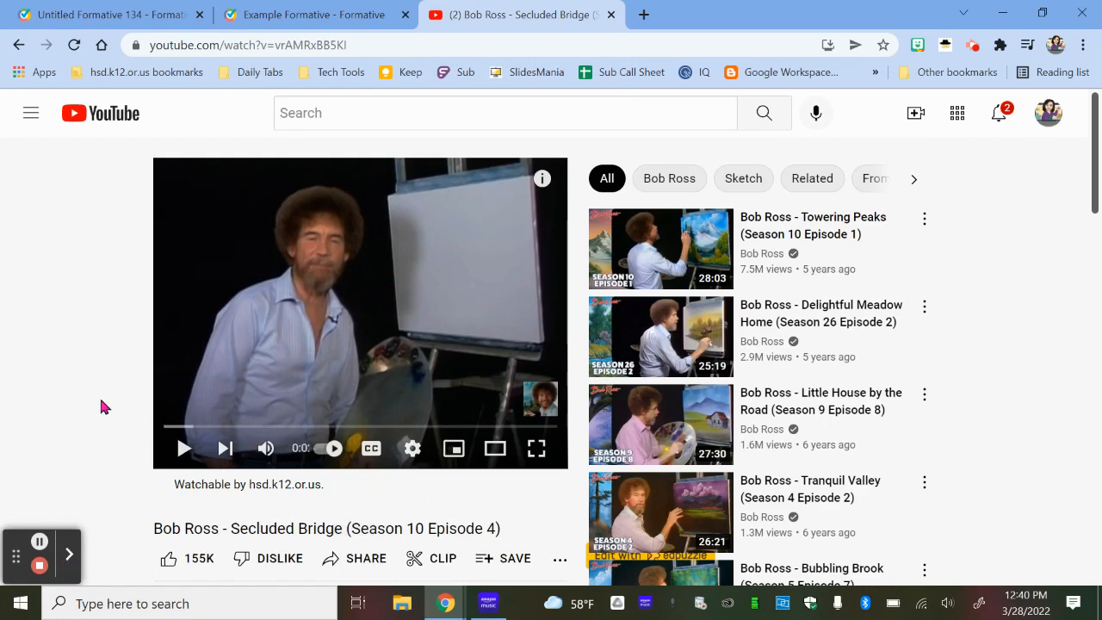
scroll(97, 395, "down", 1)
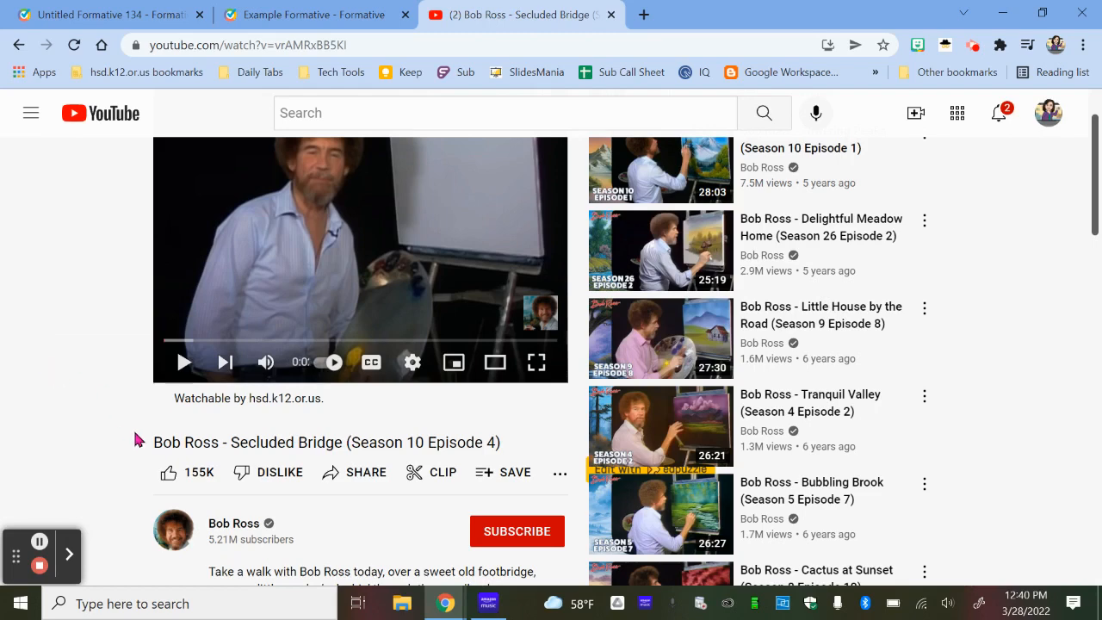
left_click(360, 481)
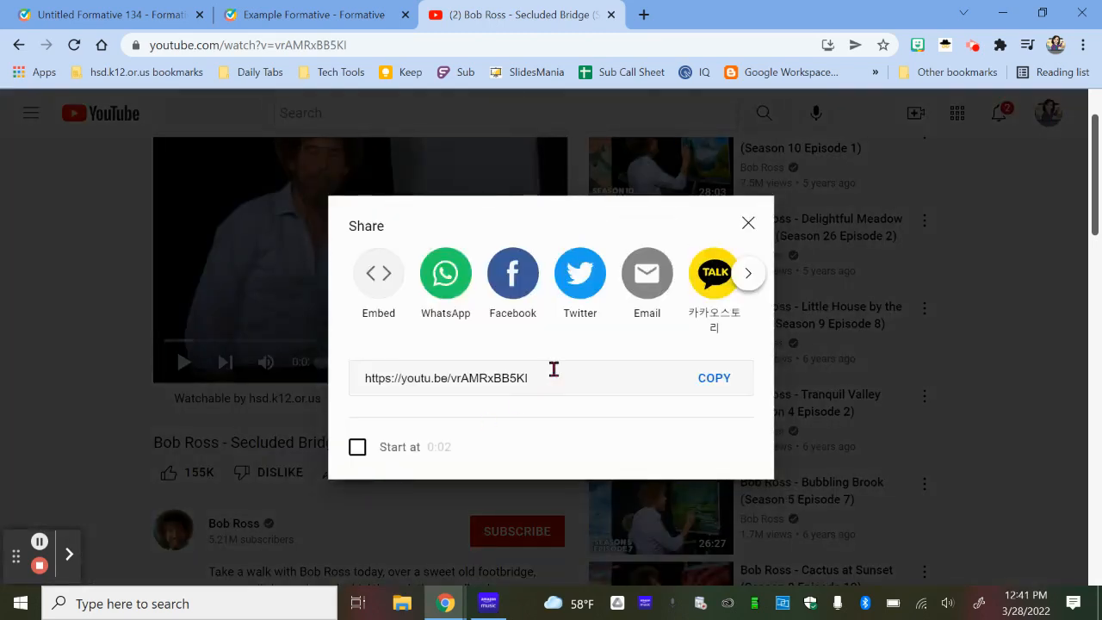
left_click(376, 287)
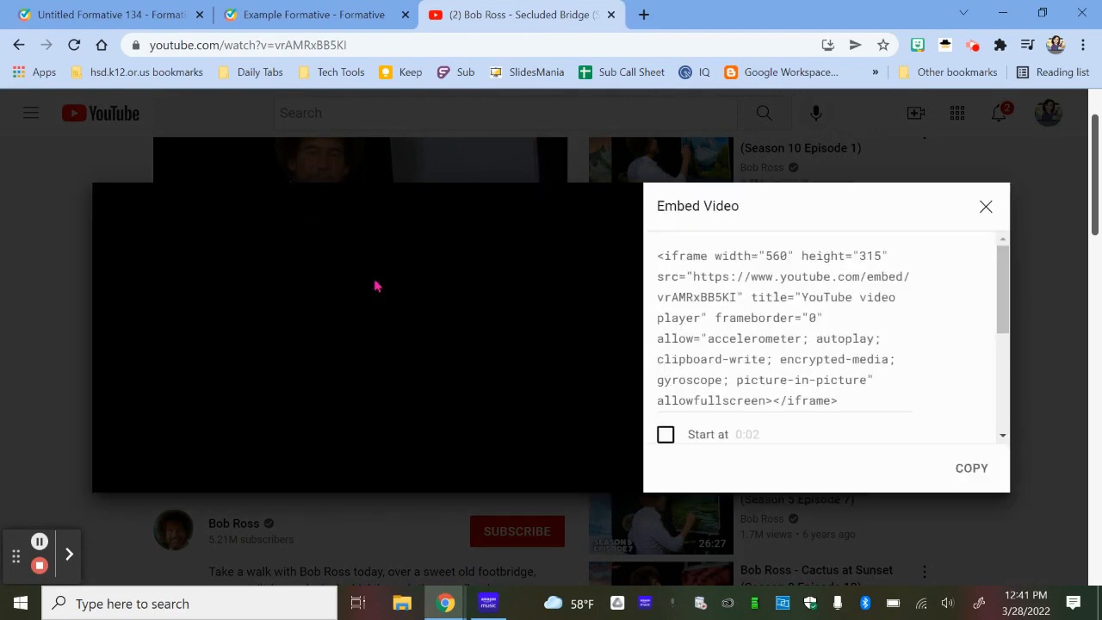
left_click_drag(658, 255, 895, 433)
left_click(970, 466)
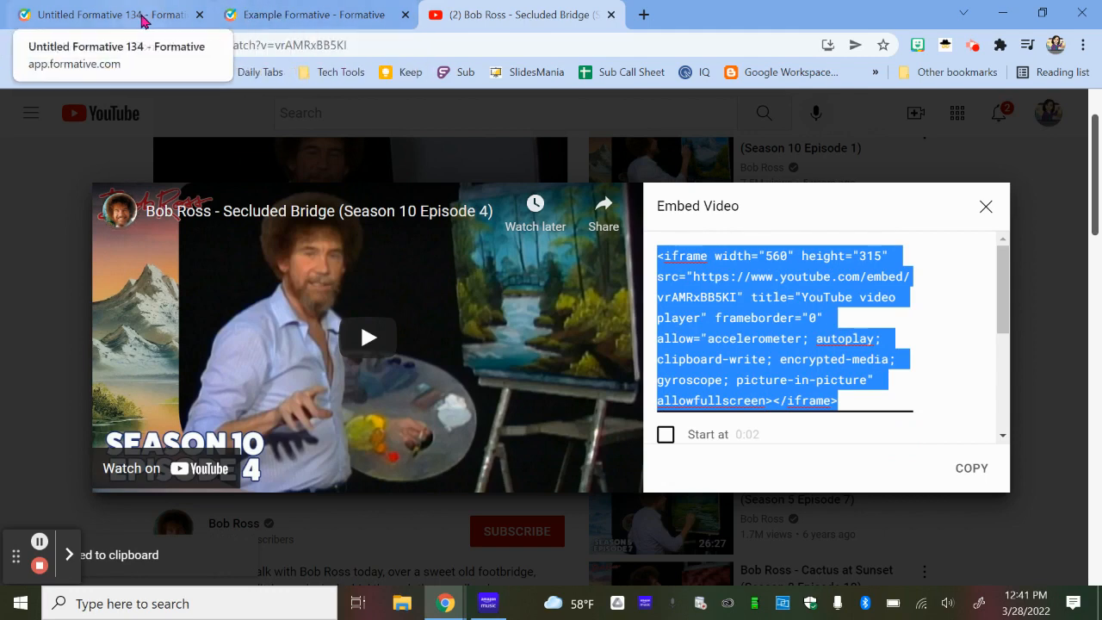
Return to Untitled Formative 134 and paste the copied YouTube iframe code into the Embed item
left_click(142, 21)
left_click(349, 322)
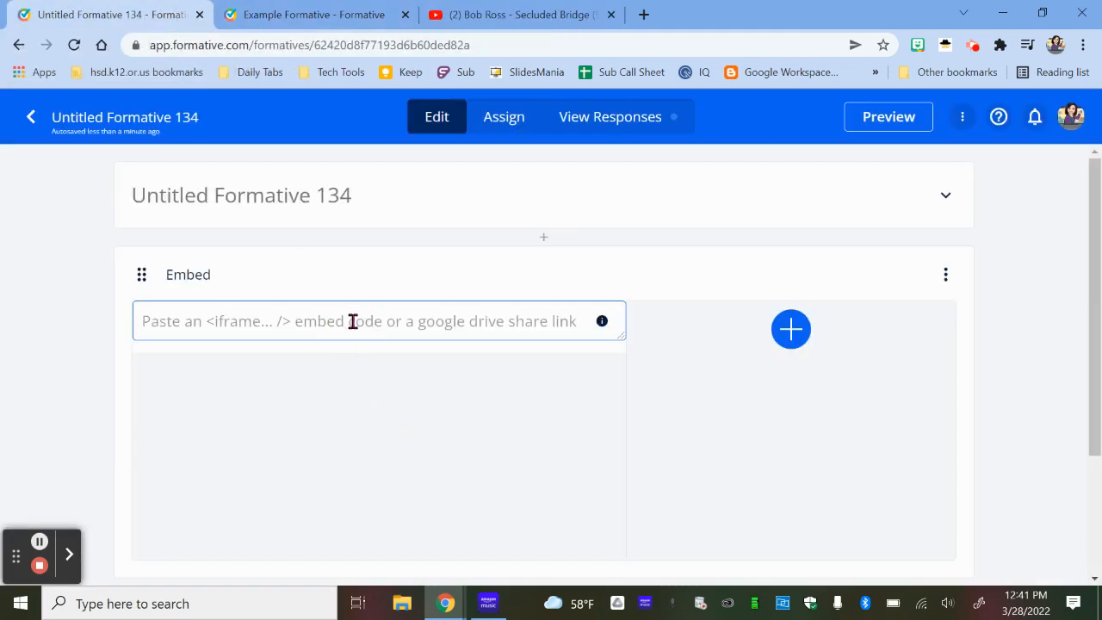
key("ctrl+v")
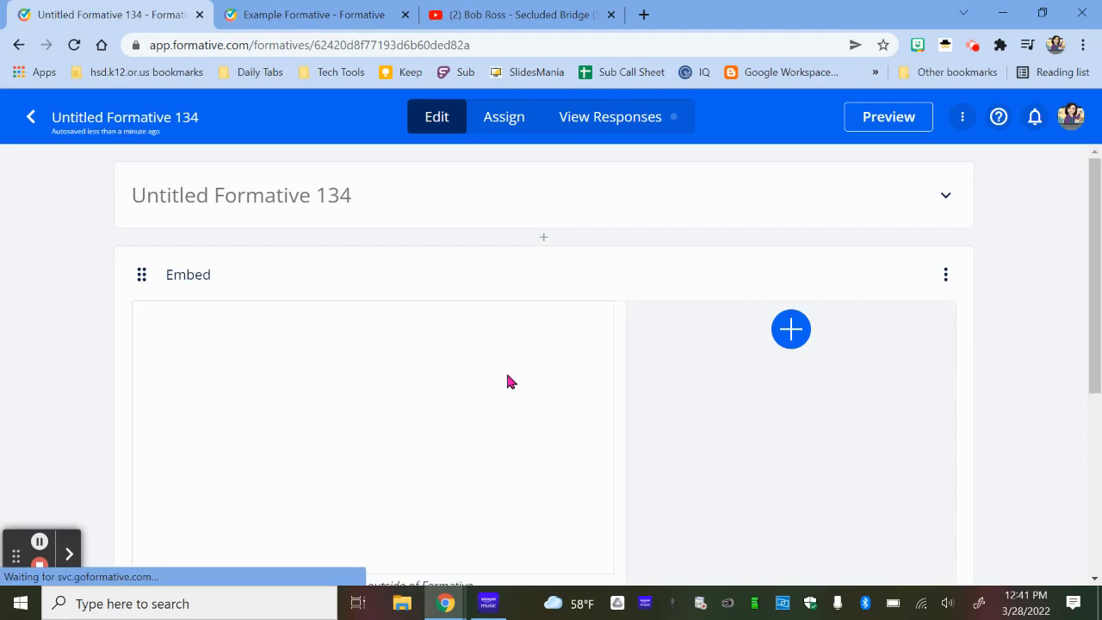
scroll(74, 358, "down", 1)
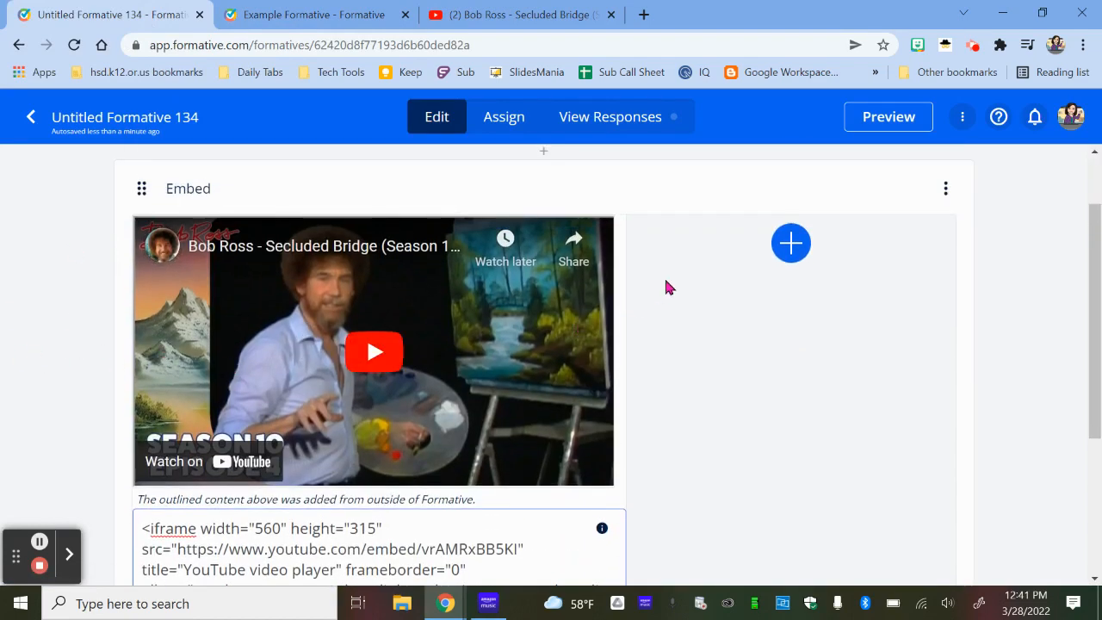
left_click(790, 243)
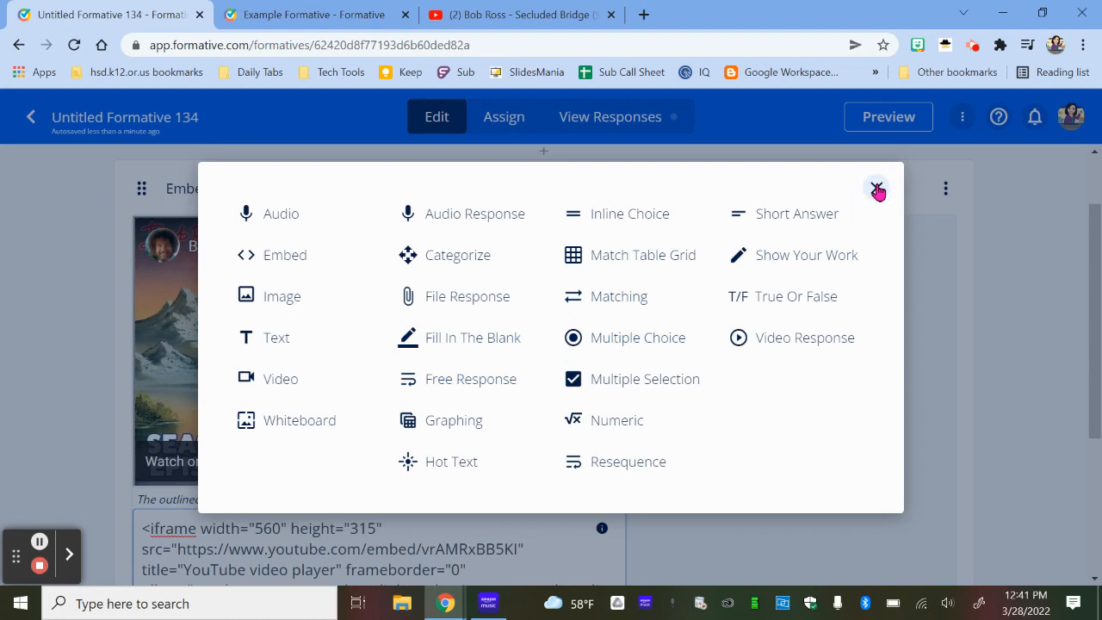
left_click(877, 189)
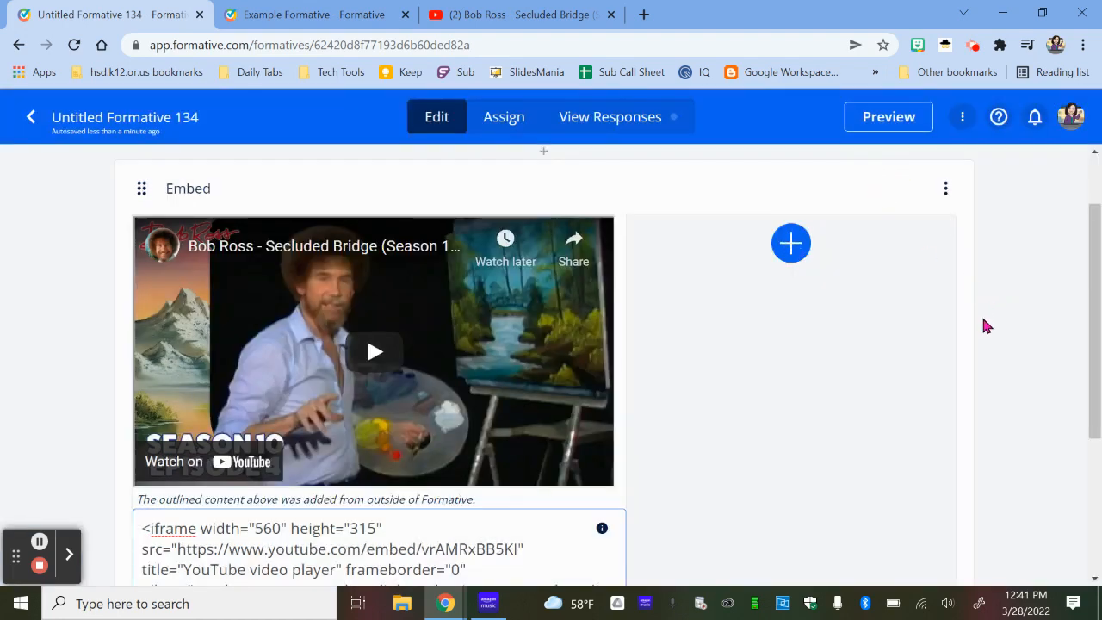
scroll(482, 447, "down", 3)
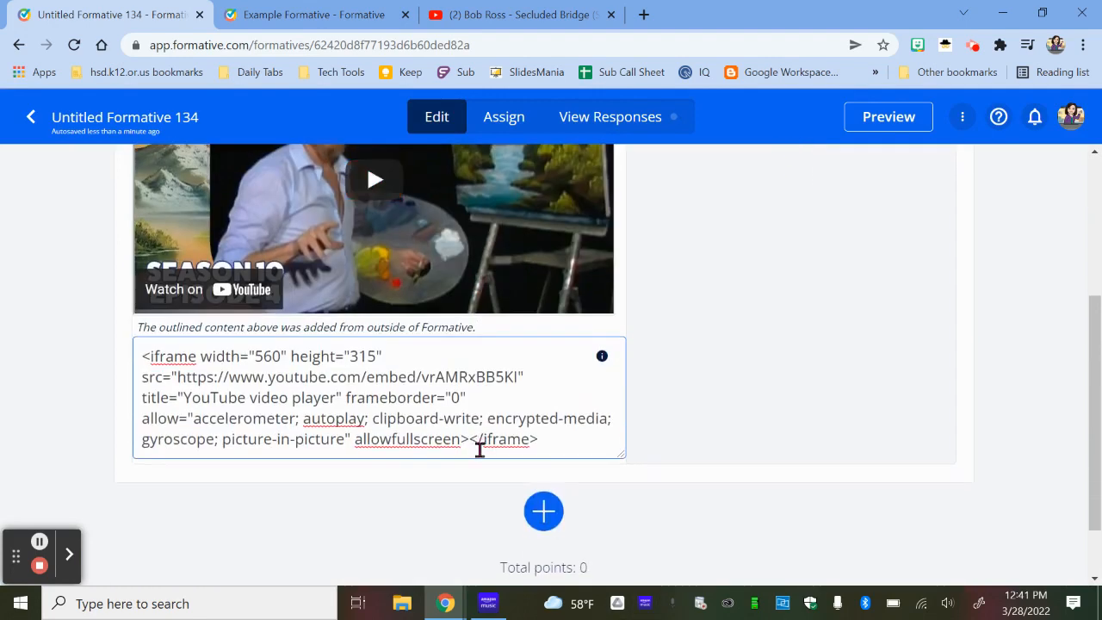
left_click(542, 436)
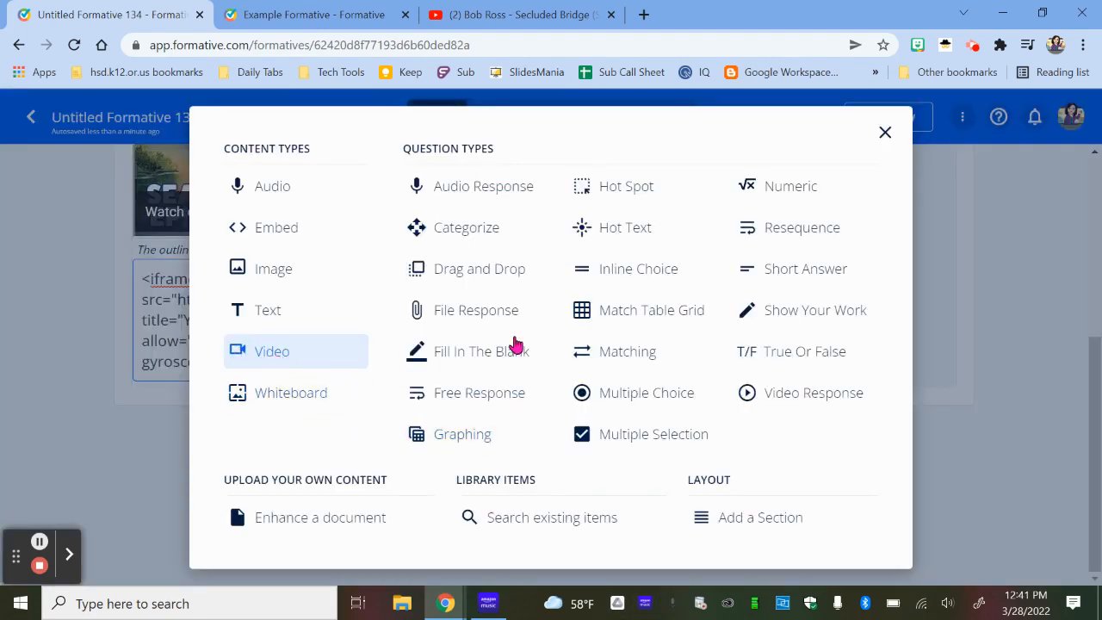
left_click(883, 130)
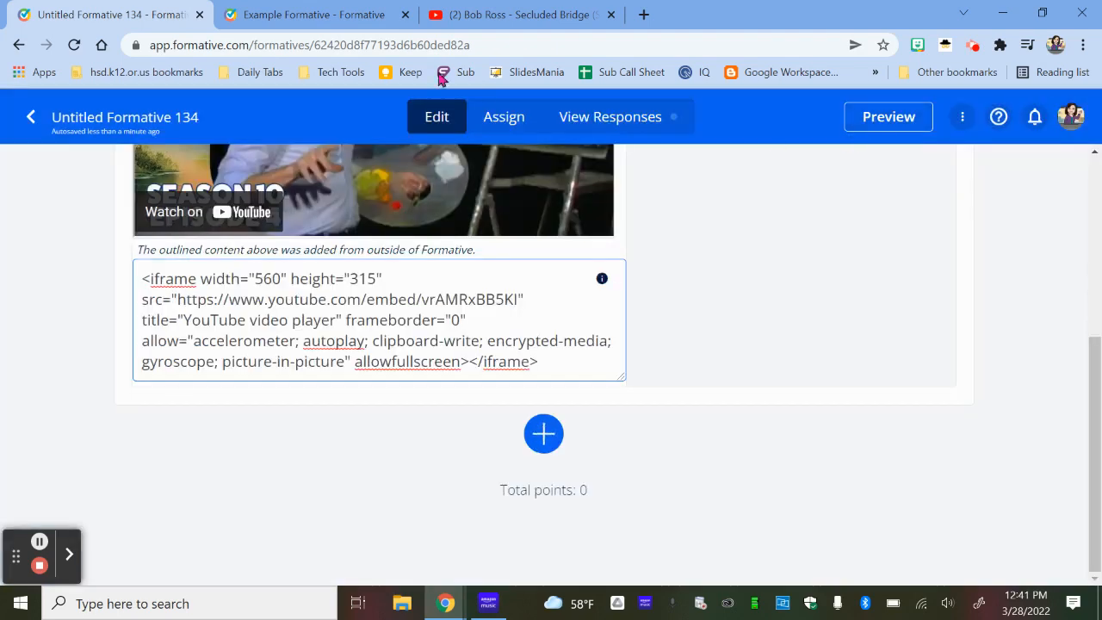
Switch to Example Formative and compare how the Embed item and the Video item each present the Bob Ross video and its question
left_click(286, 17)
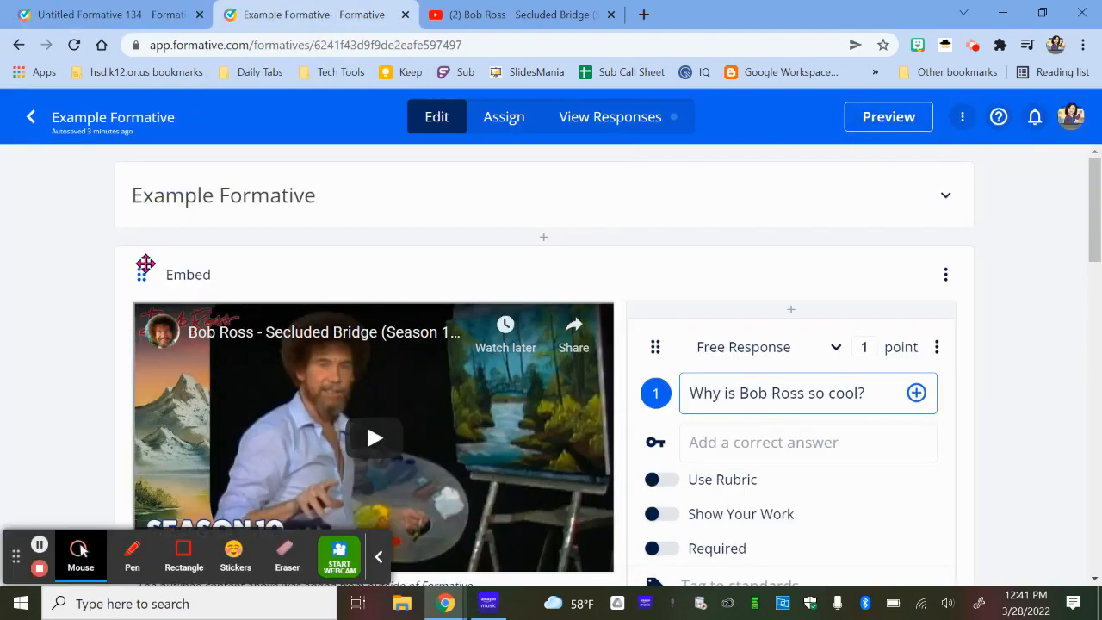
left_click(379, 557)
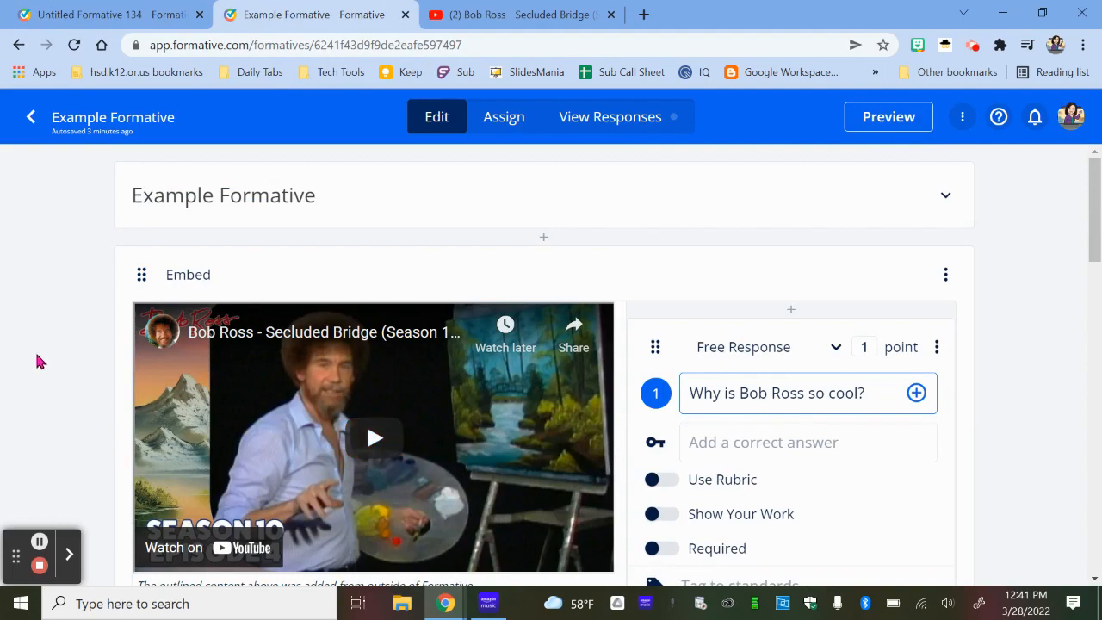
scroll(63, 344, "down", 1)
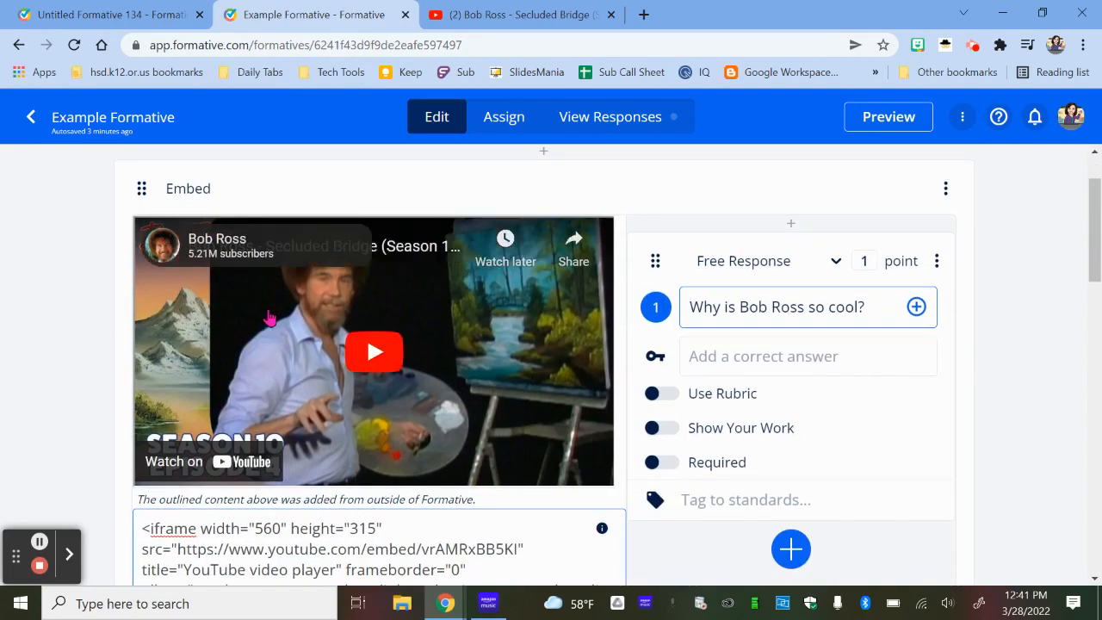
scroll(60, 336, "down", 5)
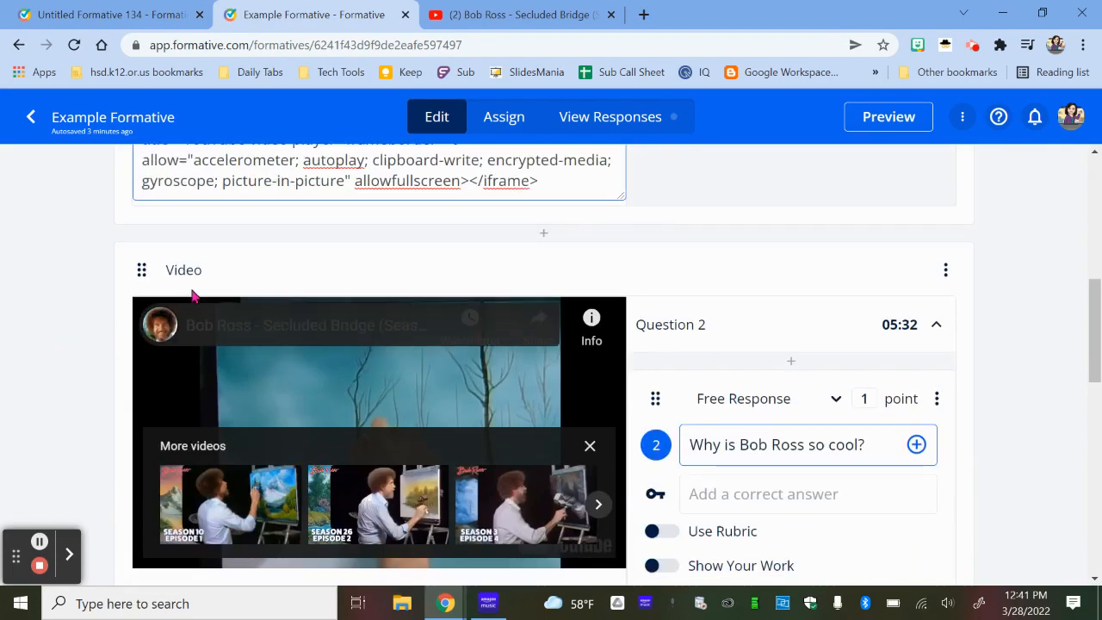
scroll(87, 312, "up", 7)
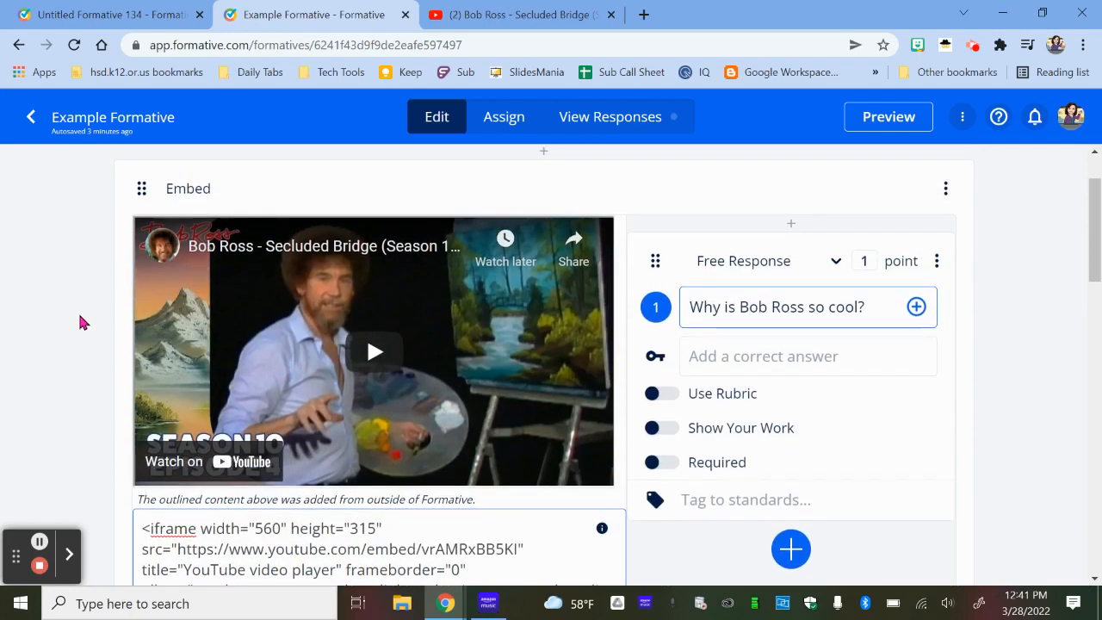
scroll(79, 322, "down", 1)
scroll(79, 322, "up", 1)
scroll(51, 319, "down", 6)
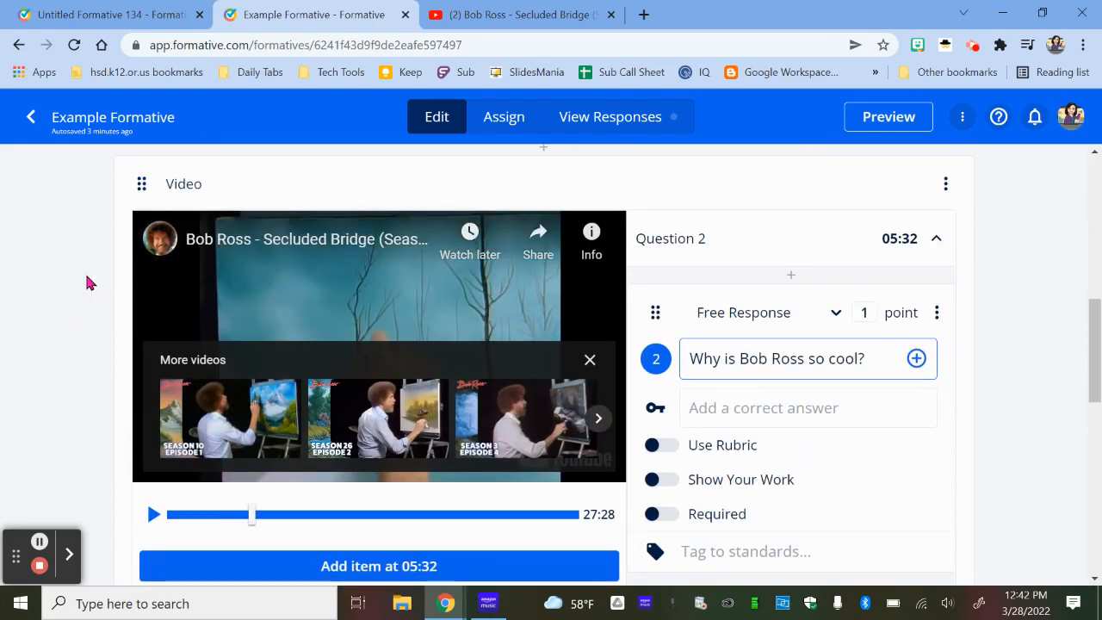
scroll(67, 288, "down", 1)
scroll(66, 287, "up", 1)
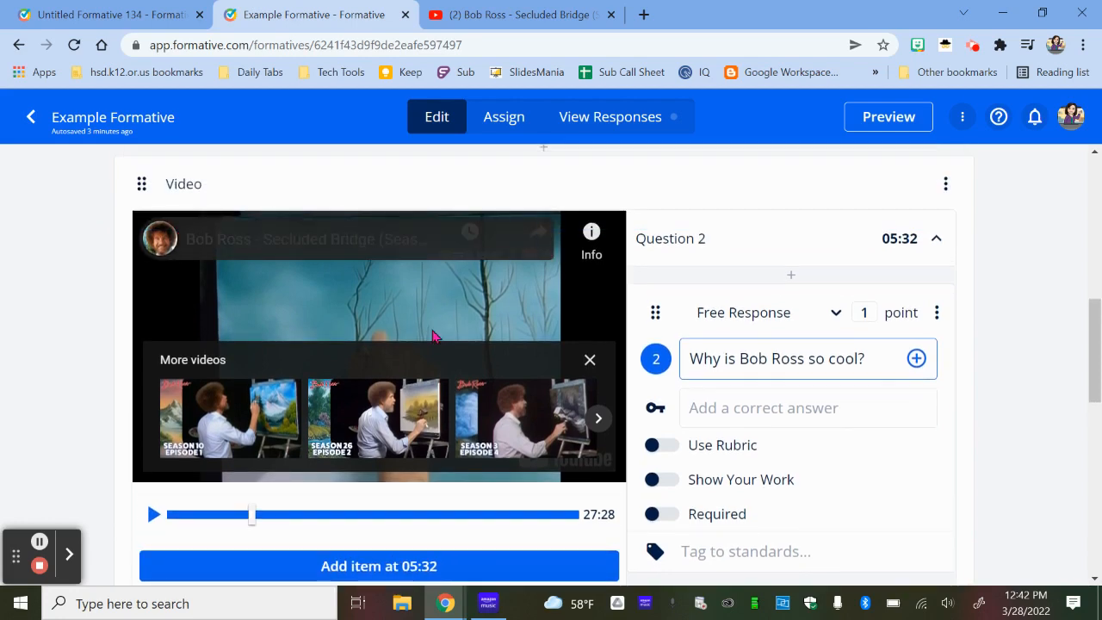
scroll(57, 319, "down", 1)
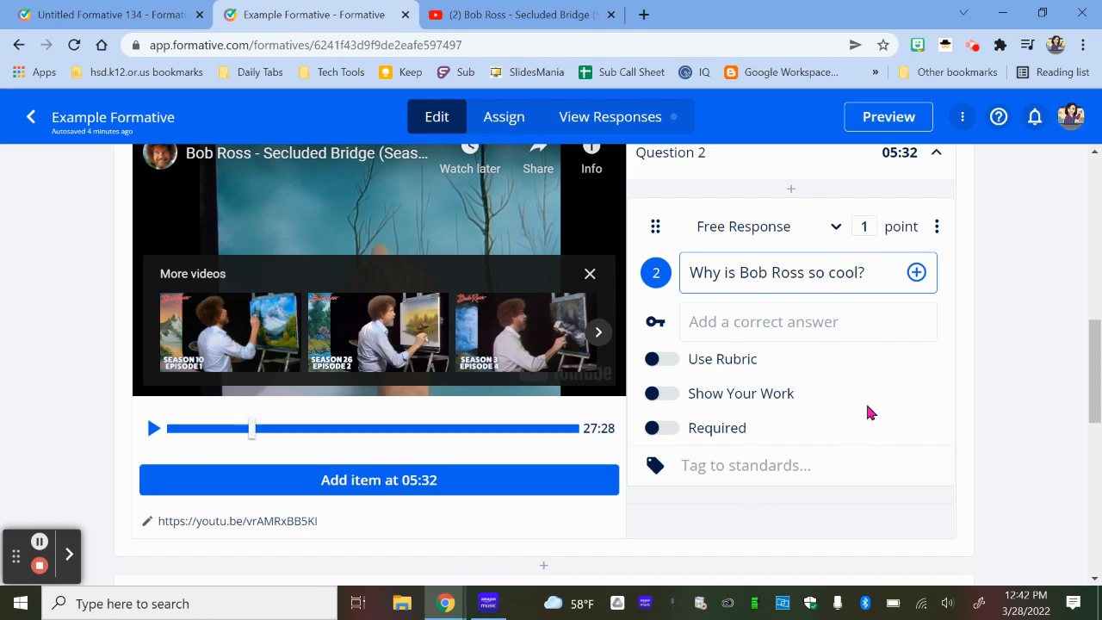
Preview Example Formative as a student and examine the embedded video with its question and the Video item below it
left_click(890, 126)
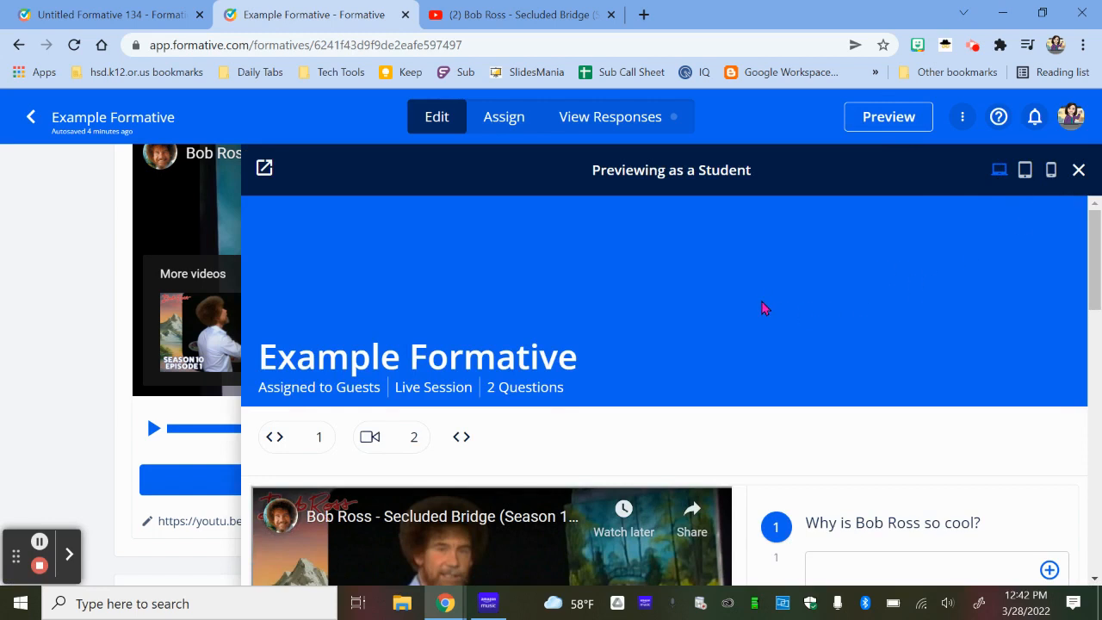
scroll(764, 307, "down", 1)
scroll(722, 301, "down", 1)
scroll(722, 300, "up", 1)
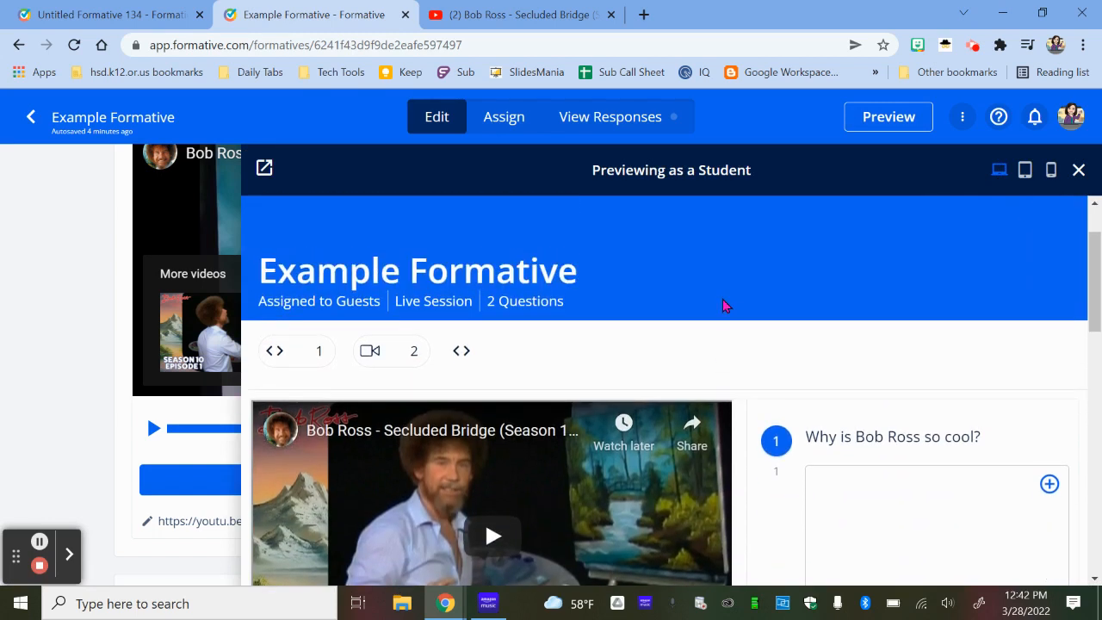
scroll(721, 307, "down", 2)
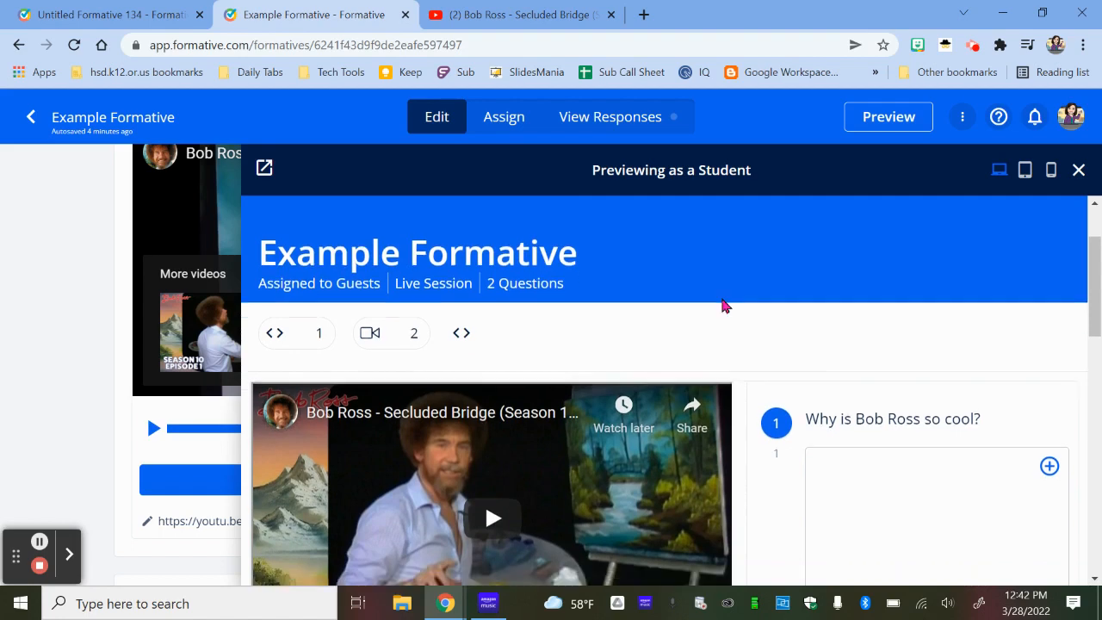
scroll(739, 340, "up", 1)
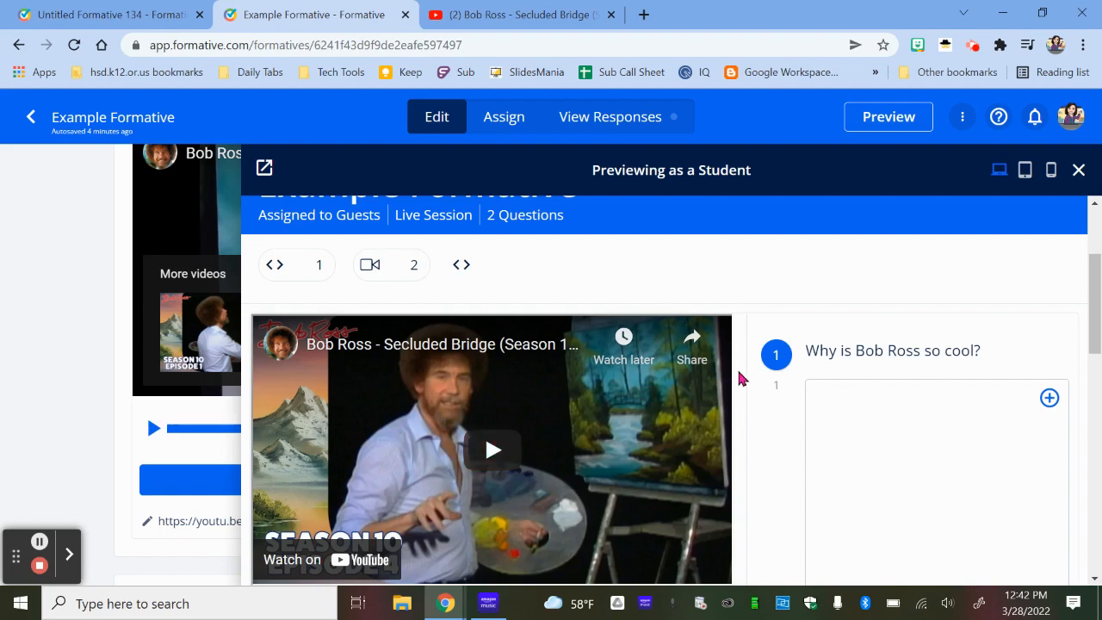
scroll(738, 377, "down", 3)
scroll(741, 378, "down", 1)
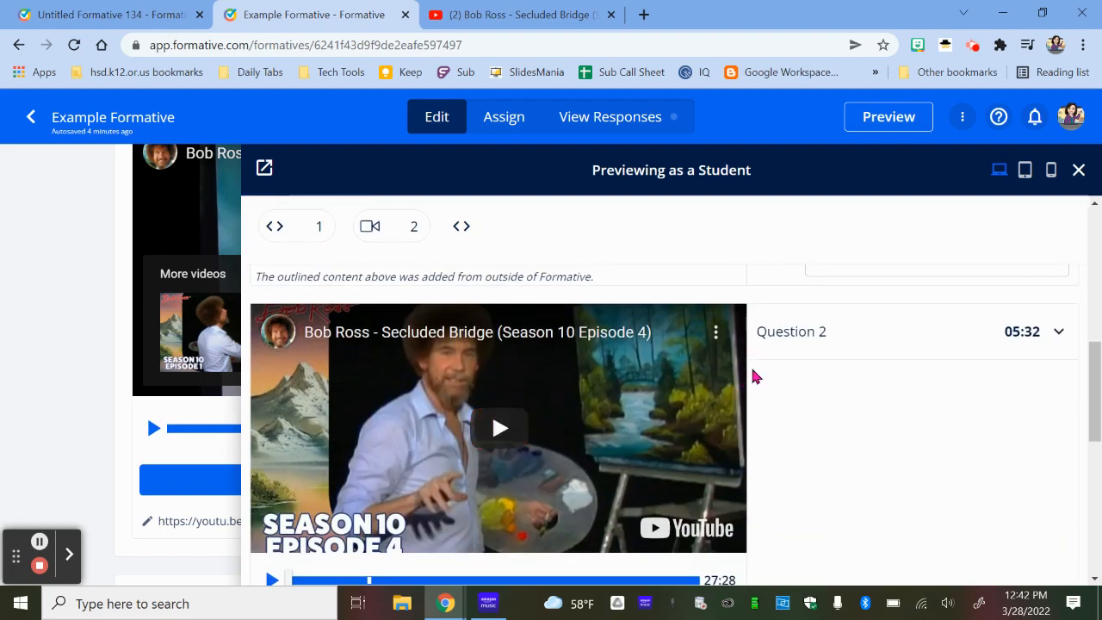
scroll(751, 378, "down", 1)
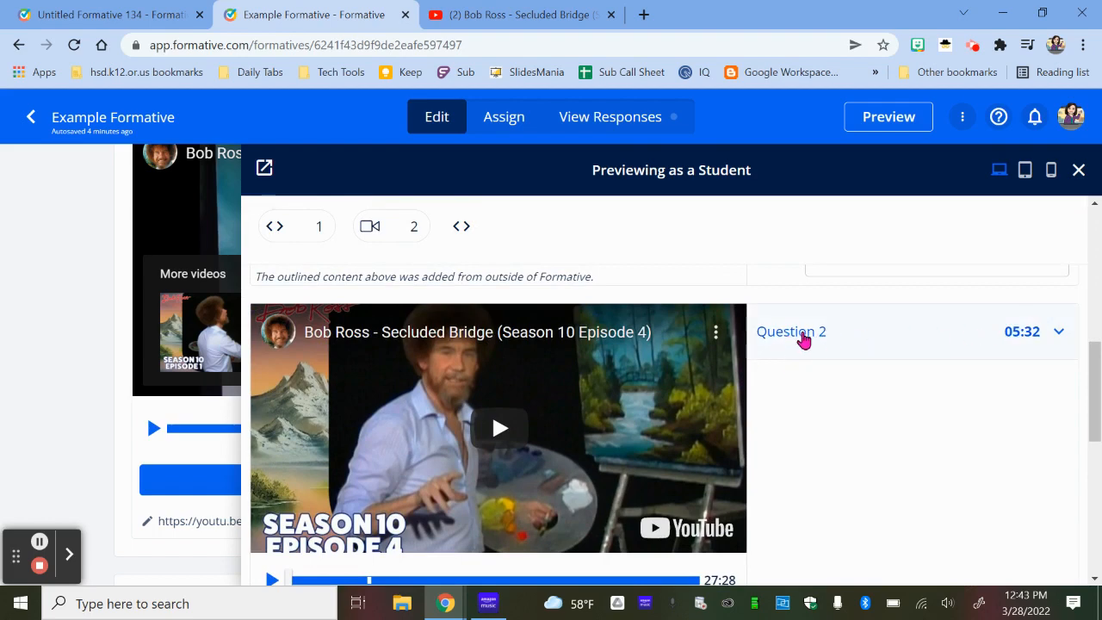
Expand Question 2 at 05:32 beside the Video item to examine it, and collapse it again
left_click(922, 344)
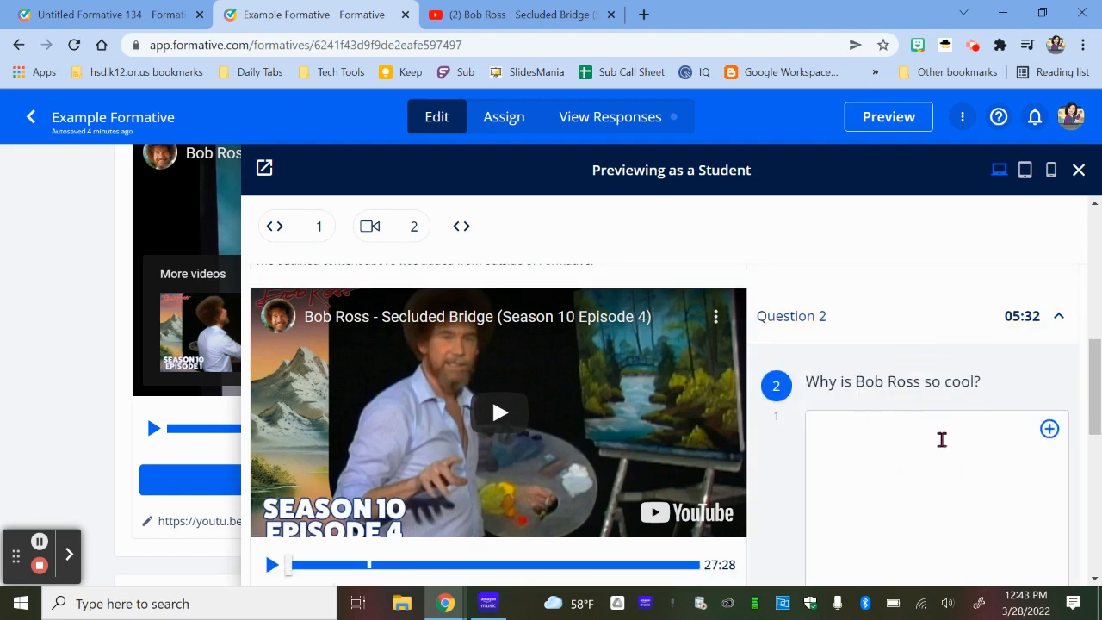
scroll(868, 451, "down", 1)
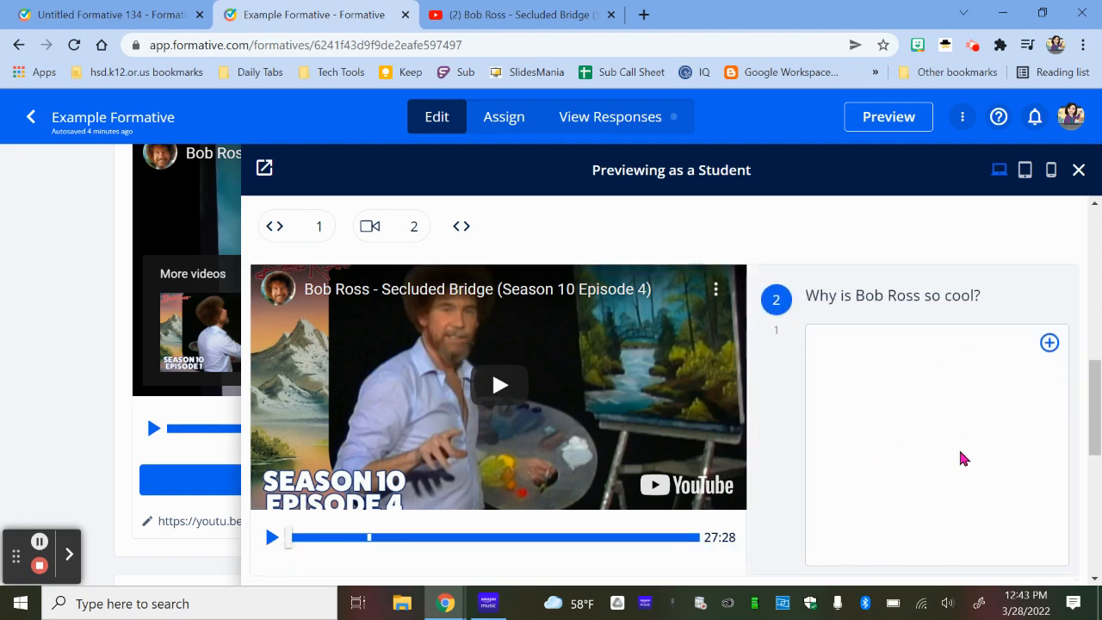
scroll(952, 457, "up", 1)
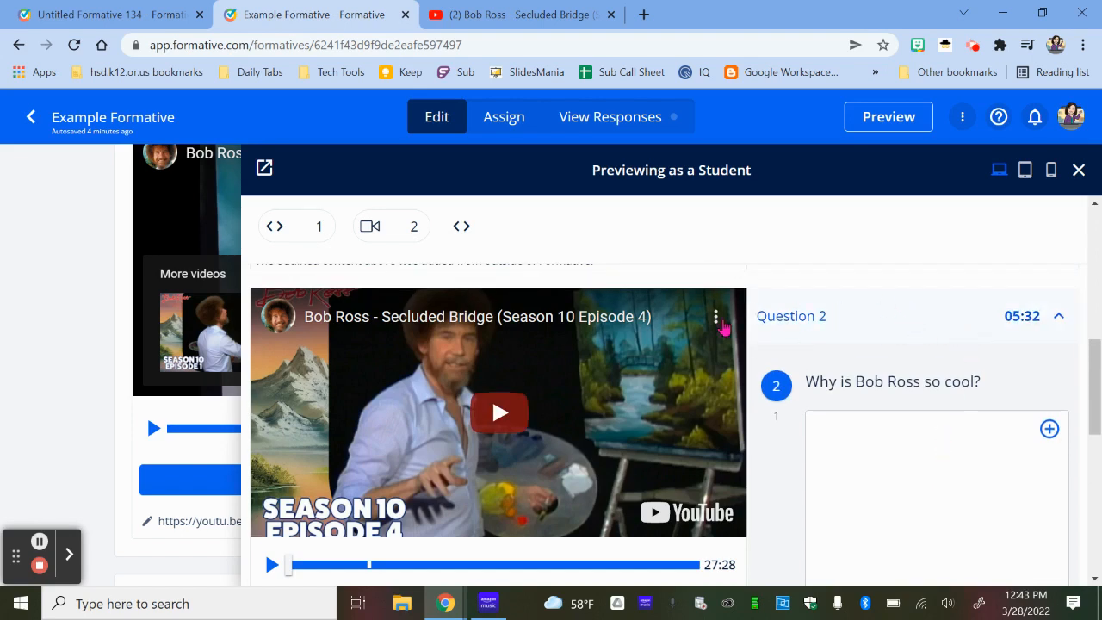
left_click(1061, 320)
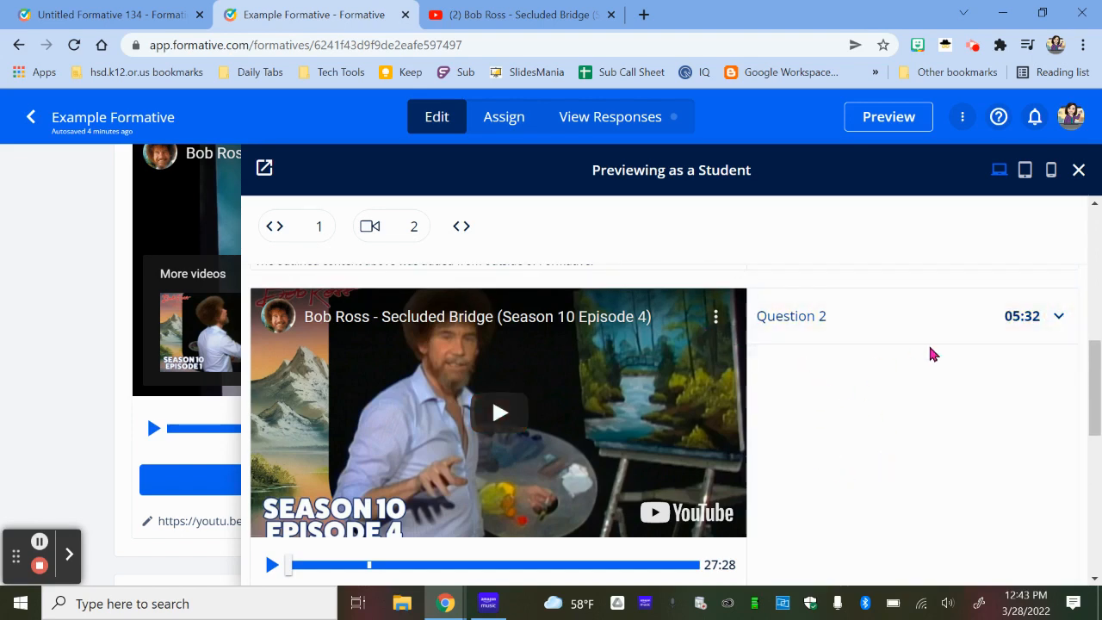
scroll(920, 353, "up", 5)
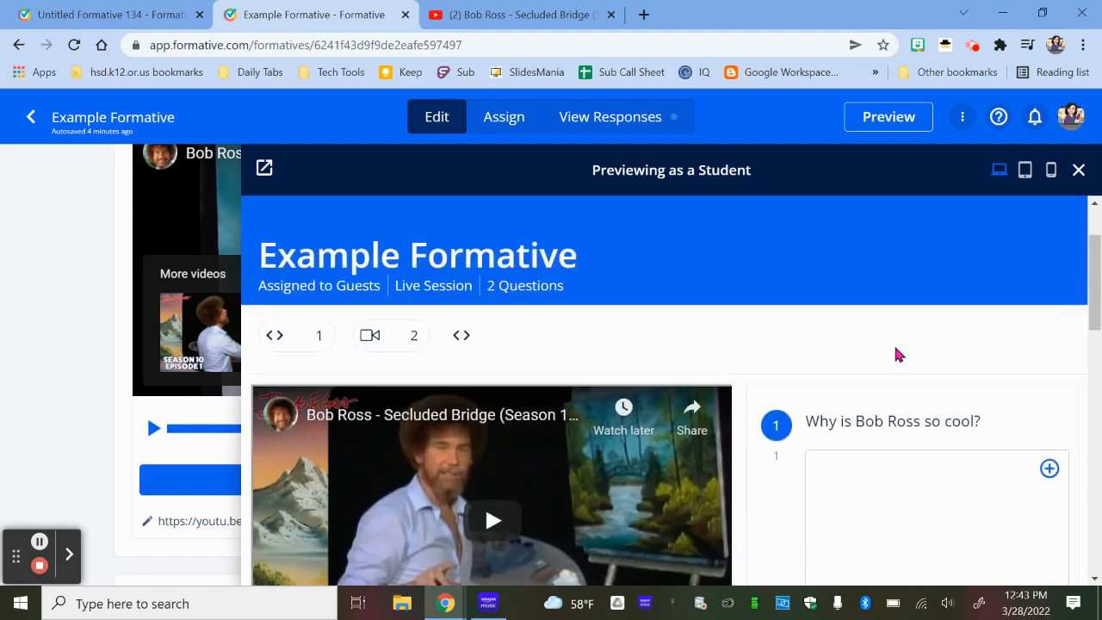
Compare the embedded Bob Ross video and its free-response question with the Video item in the student preview
scroll(892, 430, "down", 1)
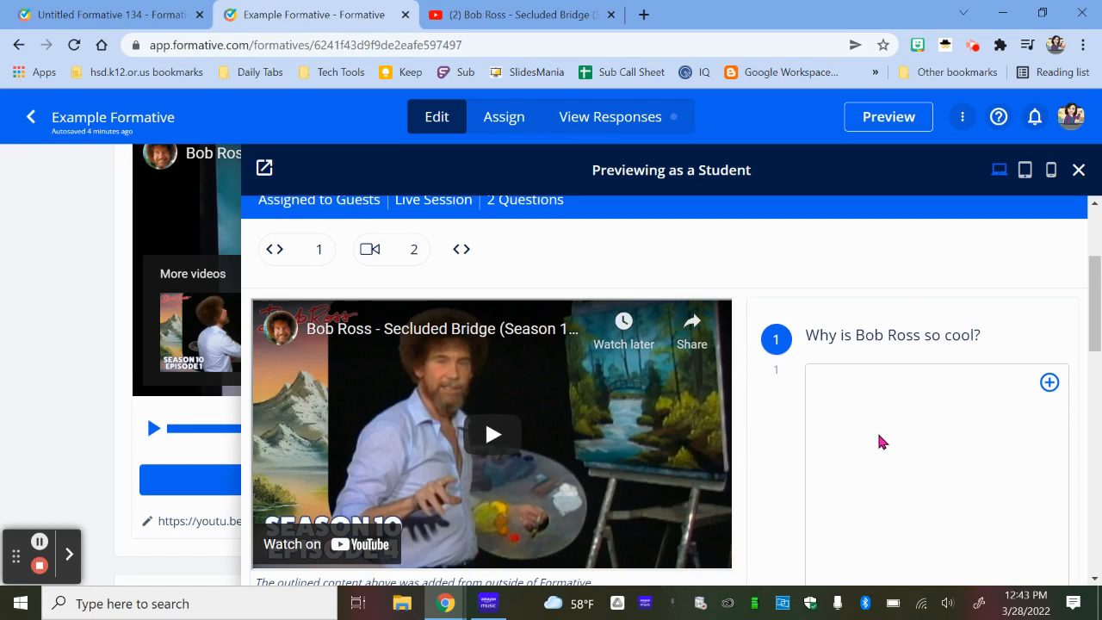
scroll(878, 431, "down", 2)
scroll(880, 411, "up", 2)
scroll(887, 409, "down", 5)
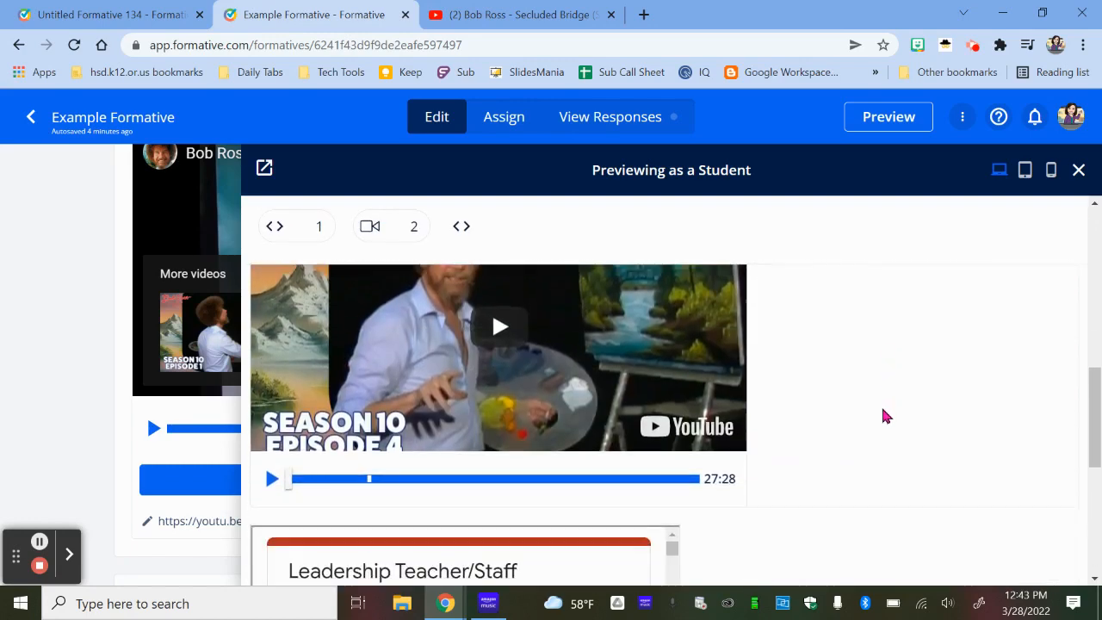
scroll(884, 418, "down", 3)
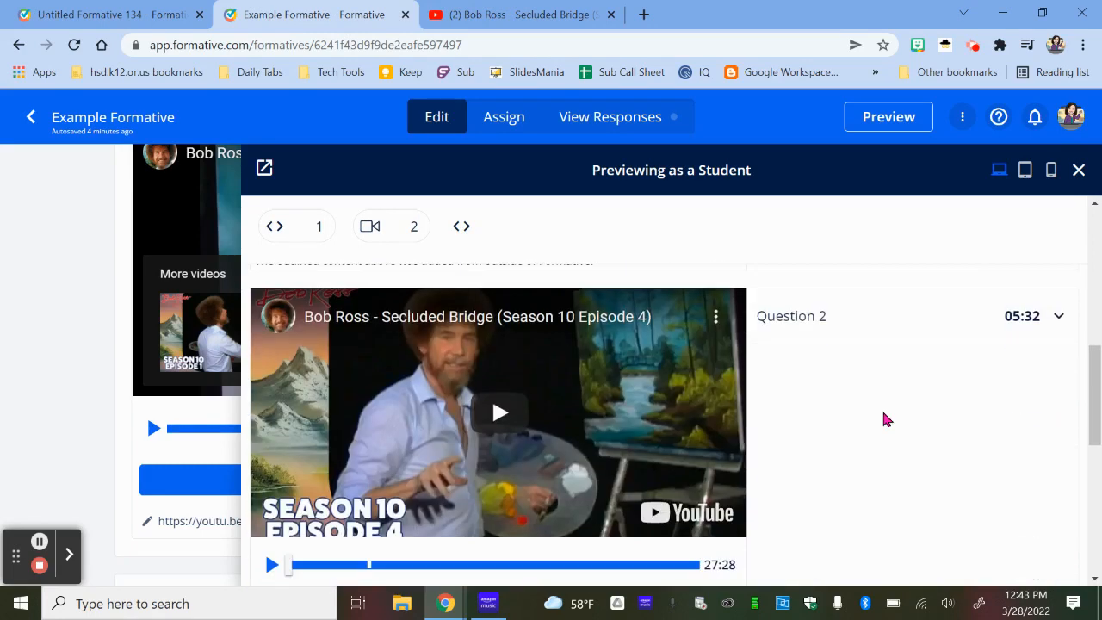
scroll(884, 419, "down", 4)
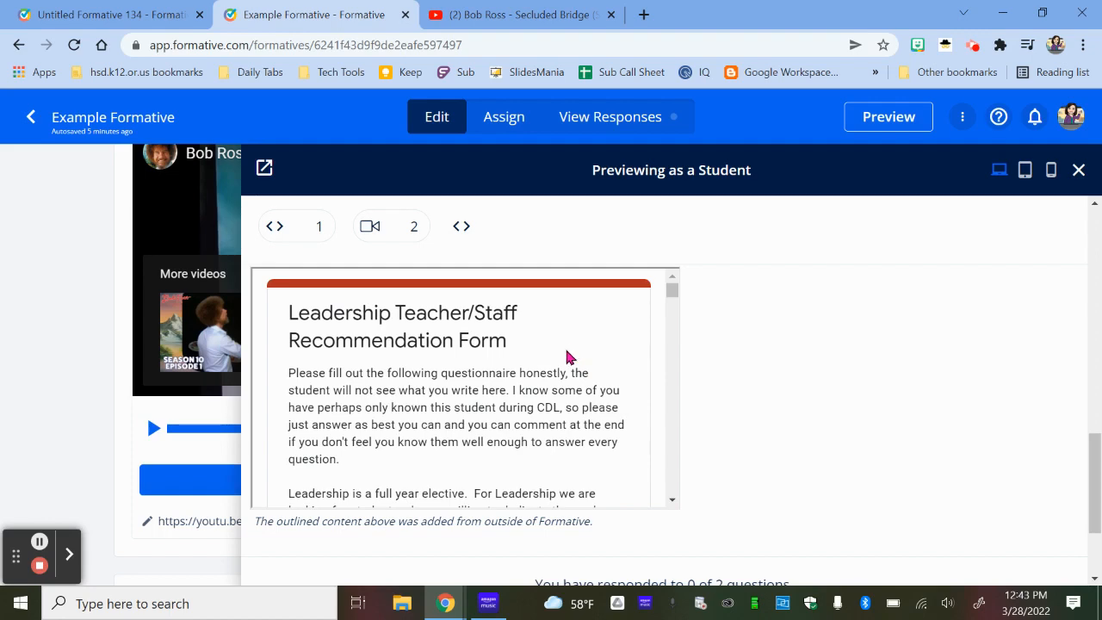
Examine the embedded Leadership Teacher/Staff Recommendation Form in the student preview, from its introduction to the student name and grade level questions
scroll(560, 374, "down", 6)
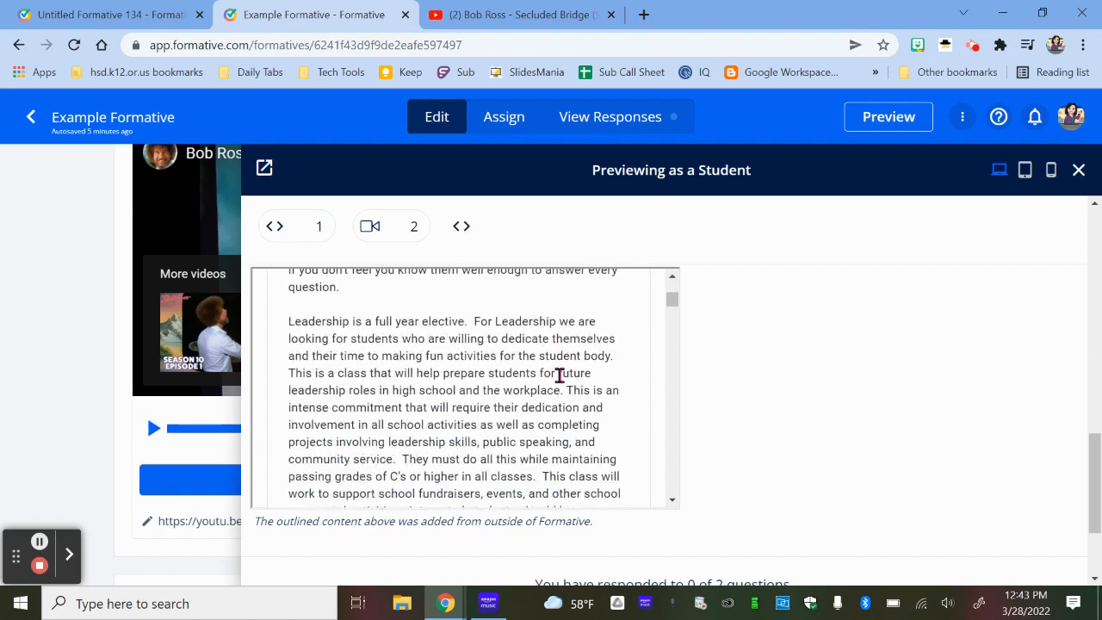
scroll(559, 375, "down", 1)
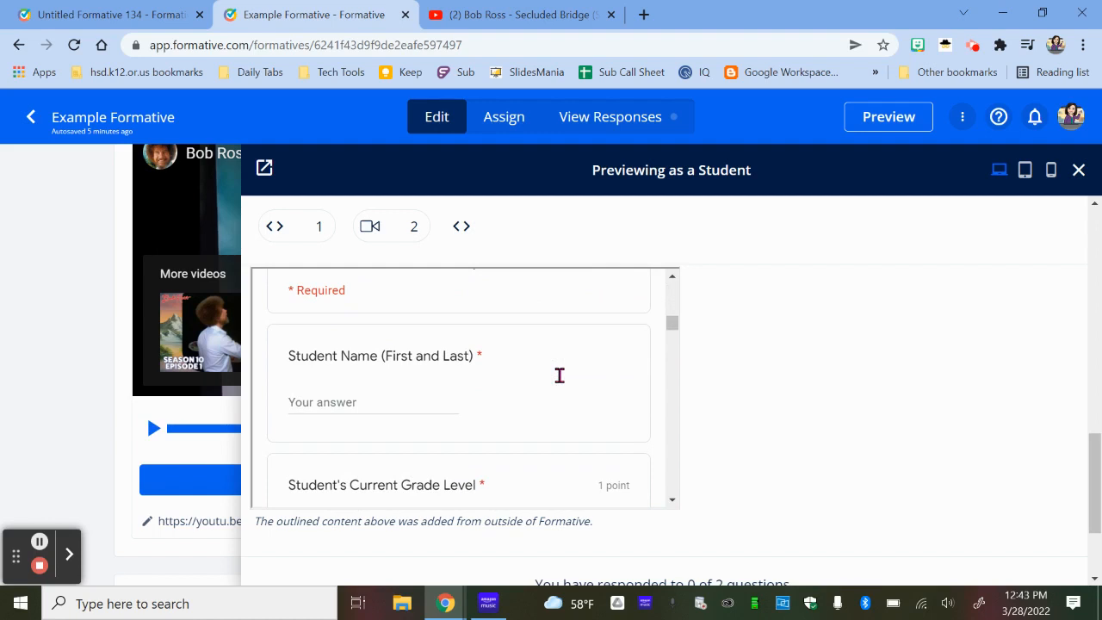
scroll(560, 375, "down", 2)
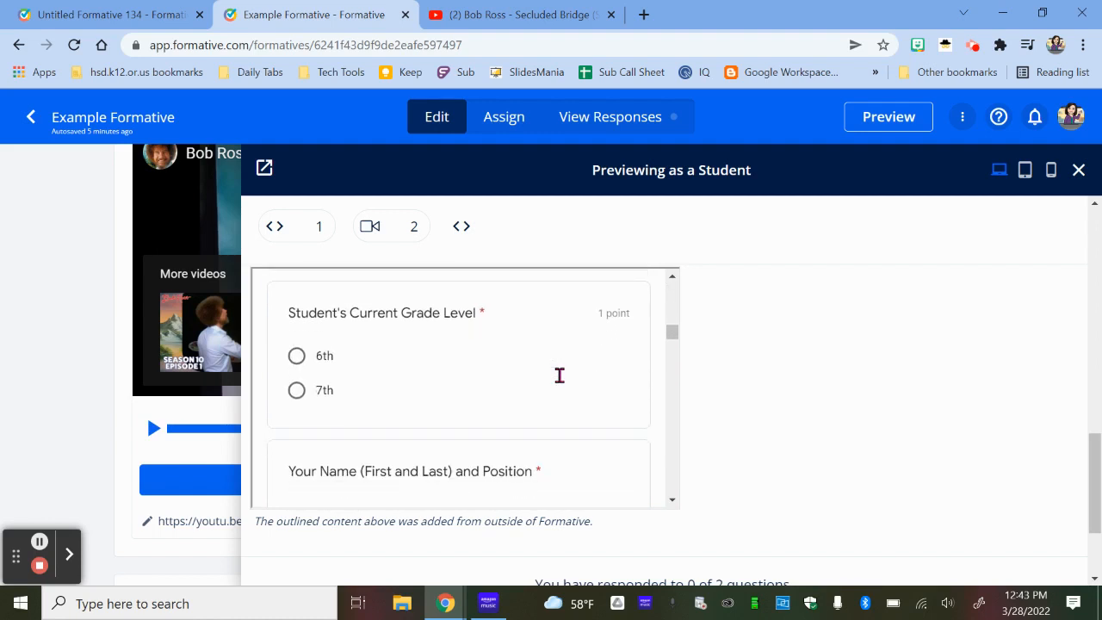
scroll(559, 375, "up", 1)
scroll(559, 376, "up", 2)
scroll(559, 383, "down", 3)
scroll(560, 383, "up", 6)
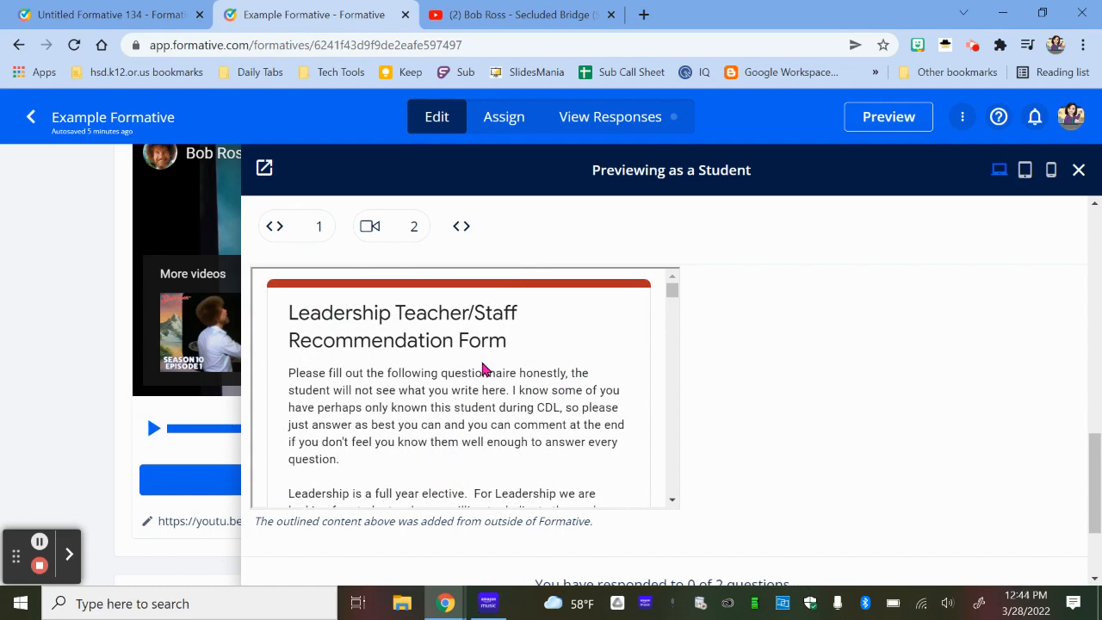
scroll(487, 373, "down", 10)
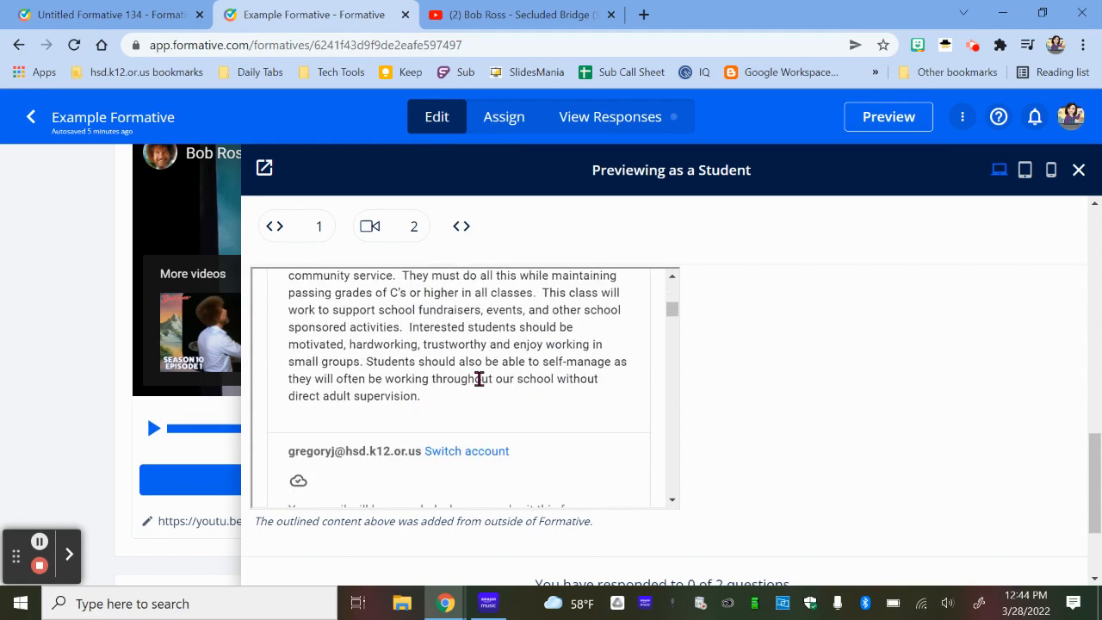
scroll(481, 386, "down", 1)
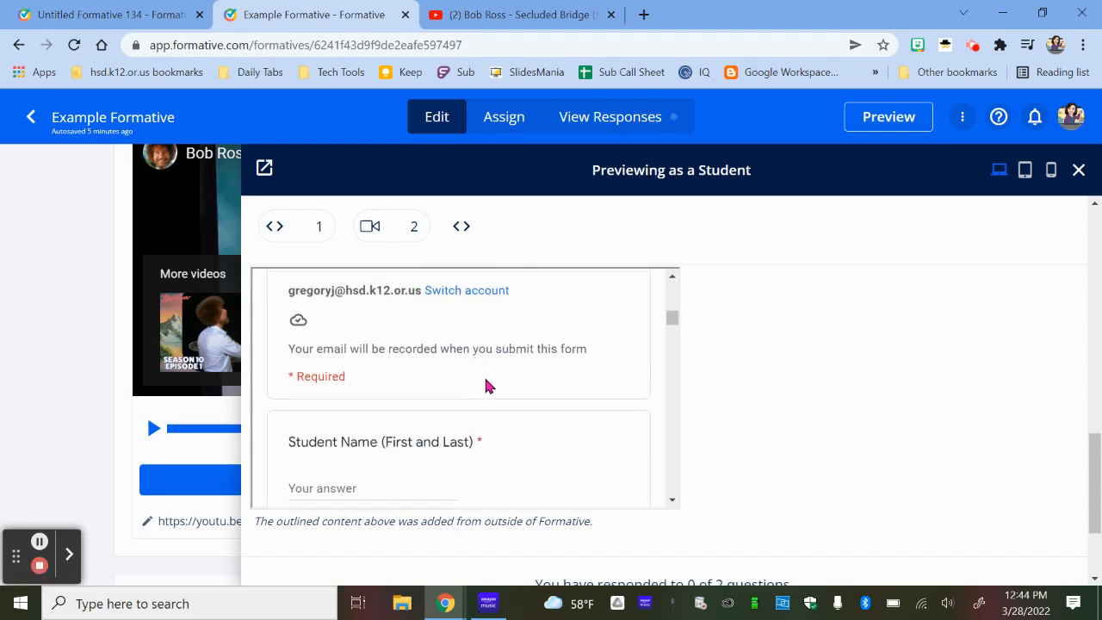
scroll(487, 385, "down", 1)
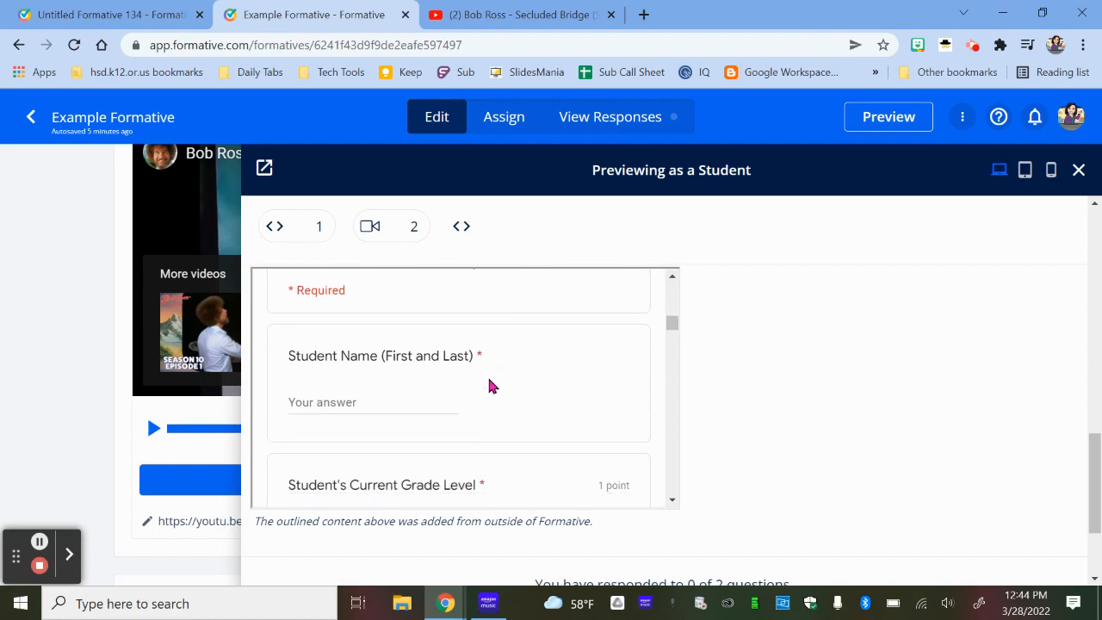
scroll(488, 386, "up", 3)
scroll(489, 386, "up", 4)
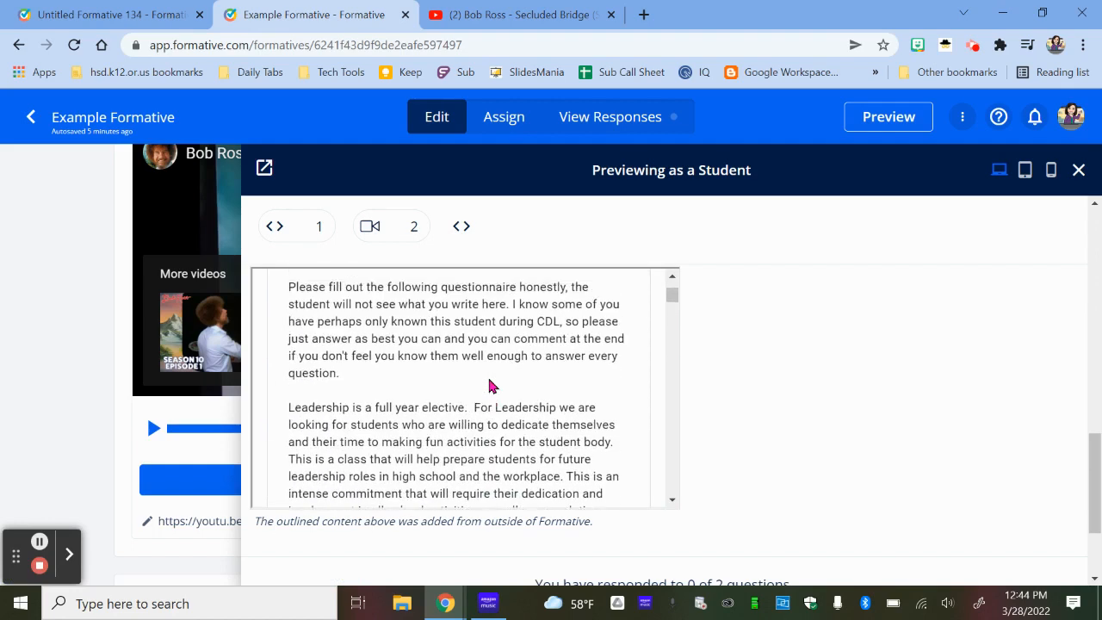
scroll(489, 387, "up", 1)
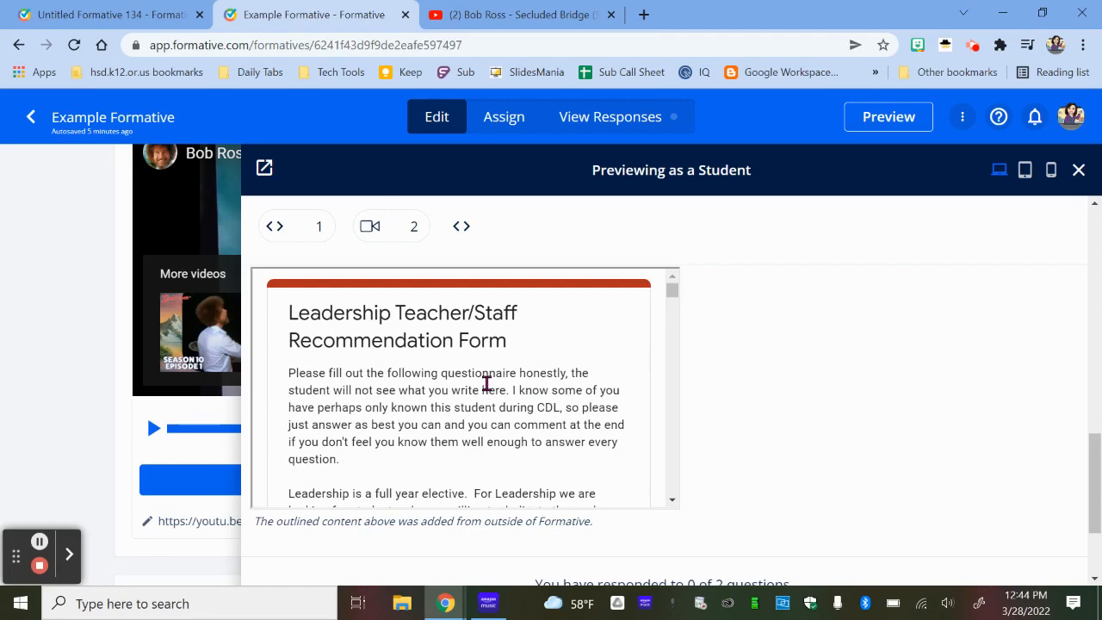
scroll(484, 388, "down", 10)
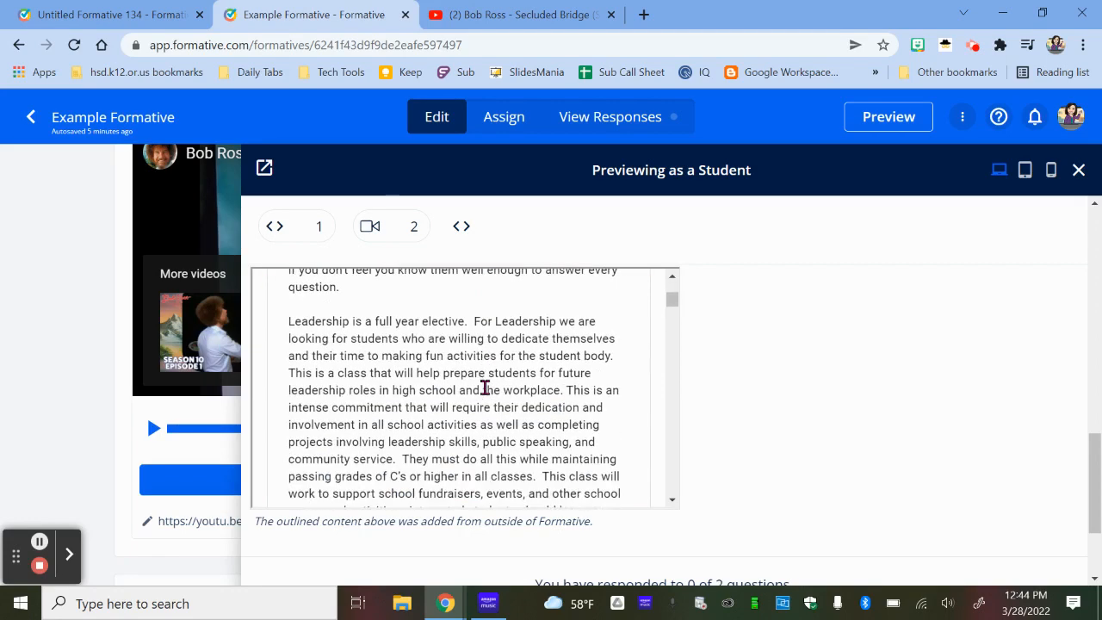
scroll(485, 397, "down", 10)
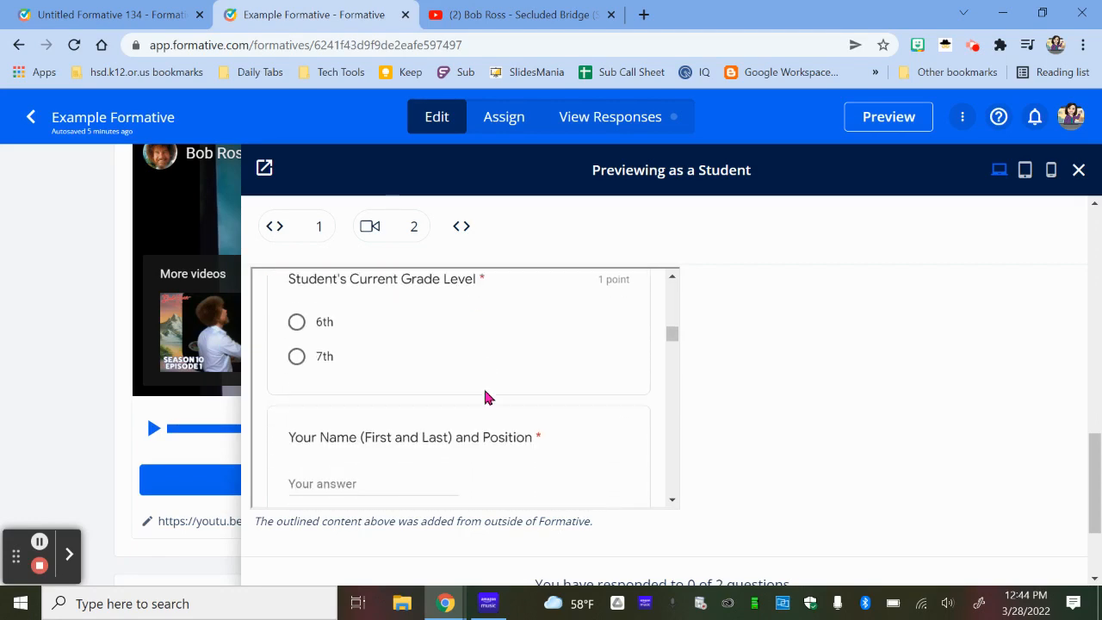
scroll(484, 397, "up", 2)
scroll(485, 399, "up", 15)
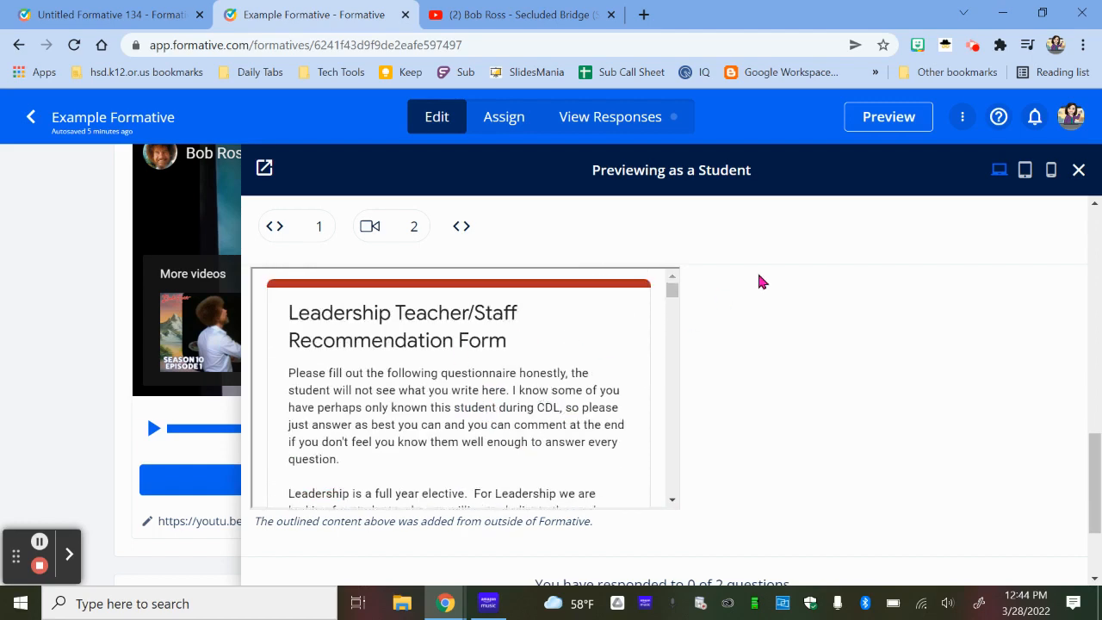
Switch the student preview to tablet size and to phone size, and examine how the items are laid out
left_click(1024, 172)
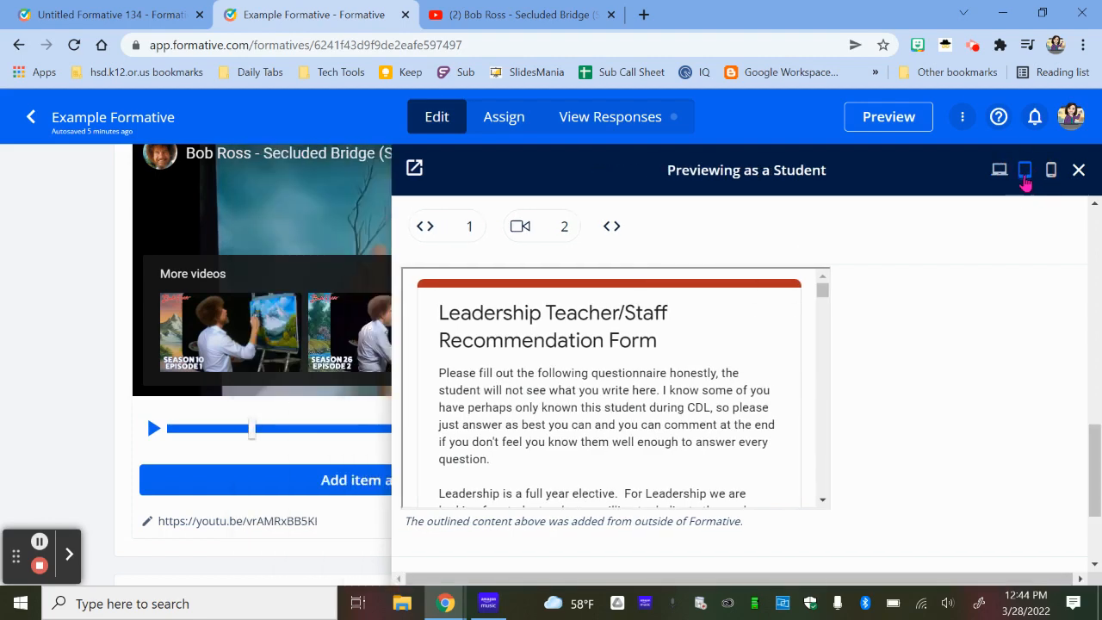
scroll(993, 278, "down", 4)
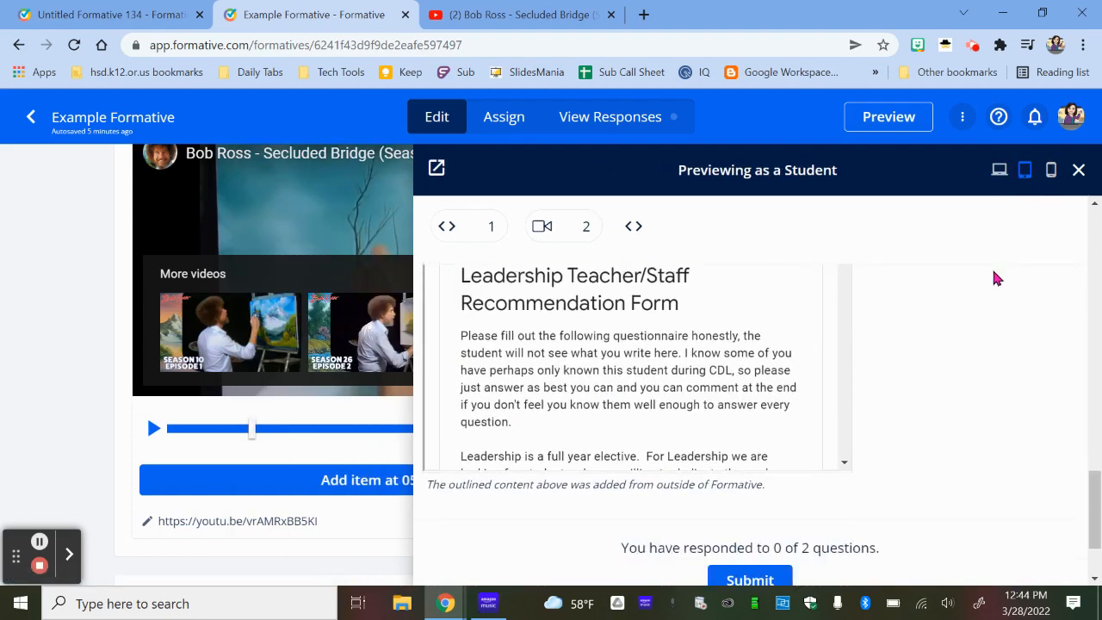
scroll(993, 278, "up", 2)
left_click(1050, 170)
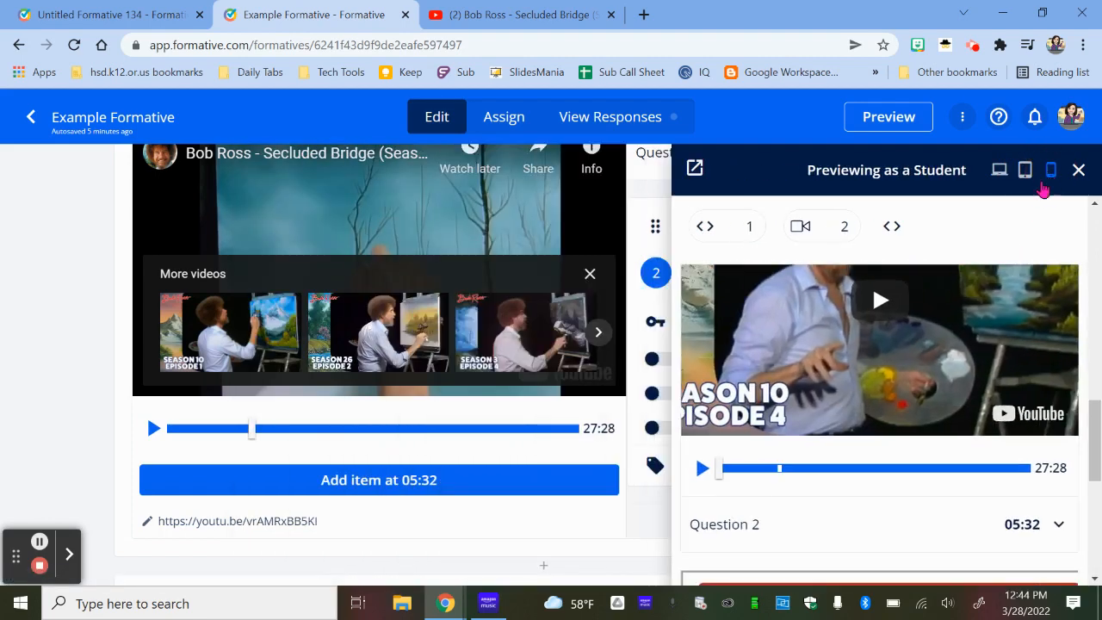
scroll(1010, 342, "down", 5)
scroll(1006, 340, "up", 11)
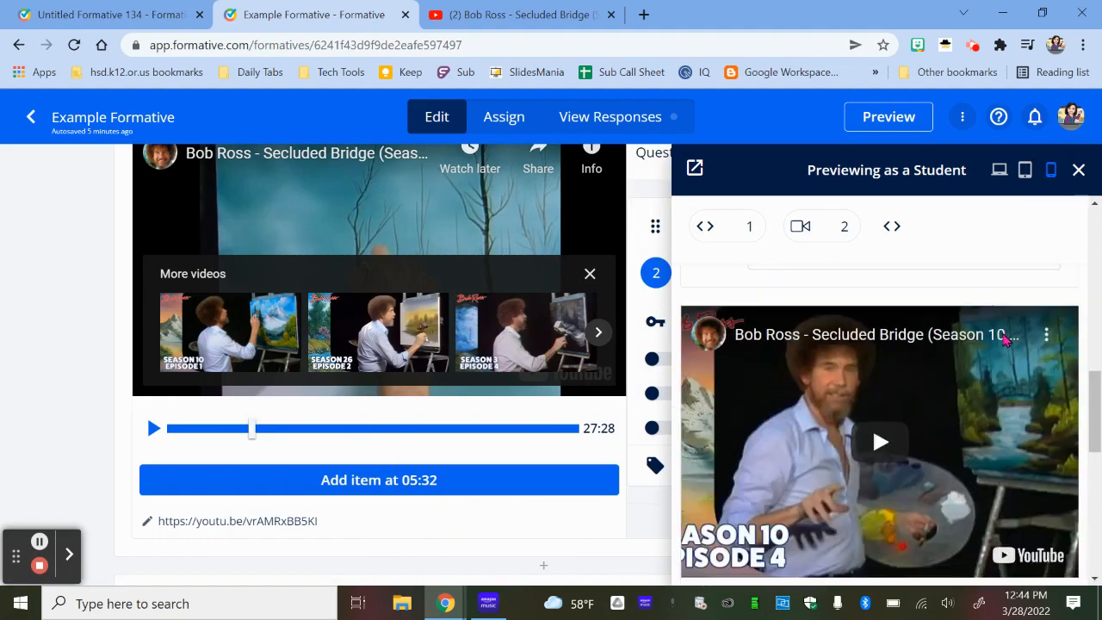
scroll(1005, 335, "up", 5)
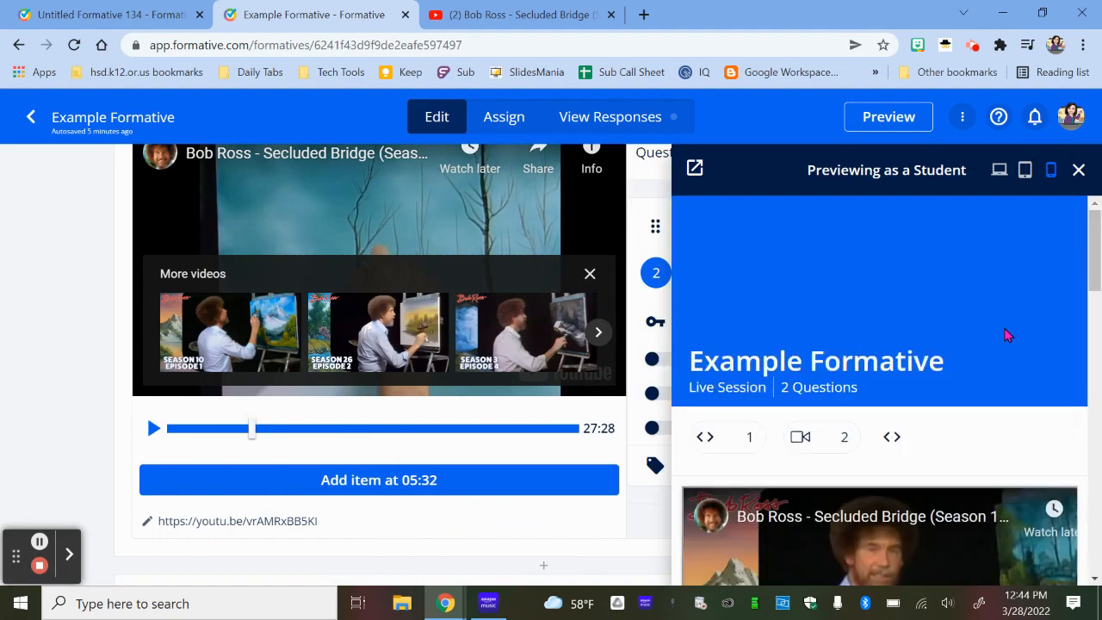
Close the student preview and open the choice of content and question types below the embedded Google Form
left_click(1077, 171)
scroll(981, 316, "up", 3)
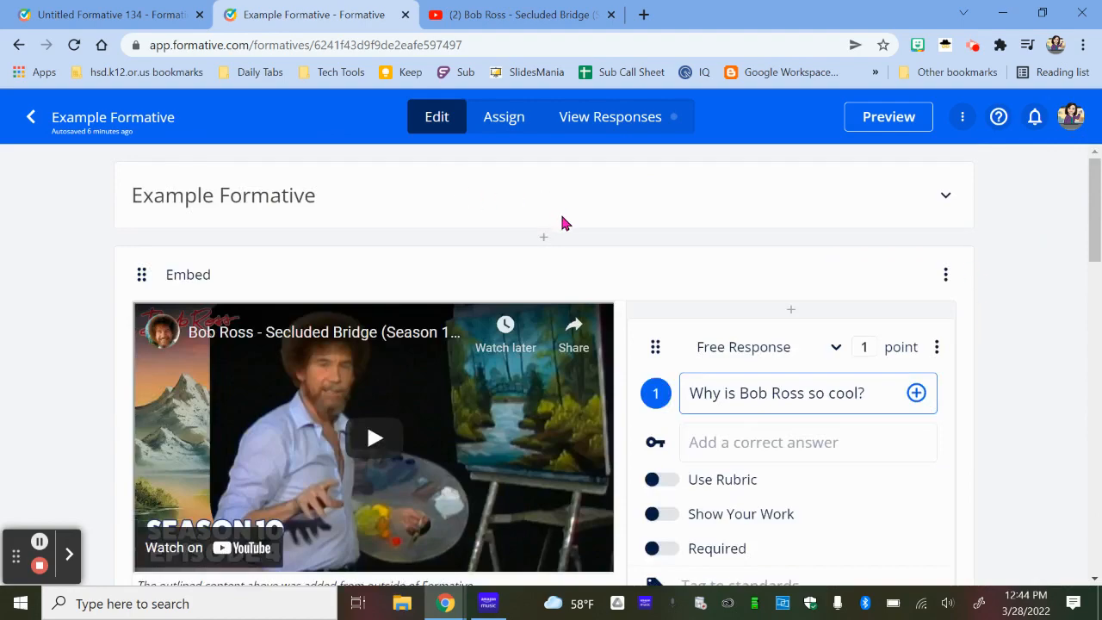
scroll(472, 275, "down", 12)
scroll(471, 275, "down", 3)
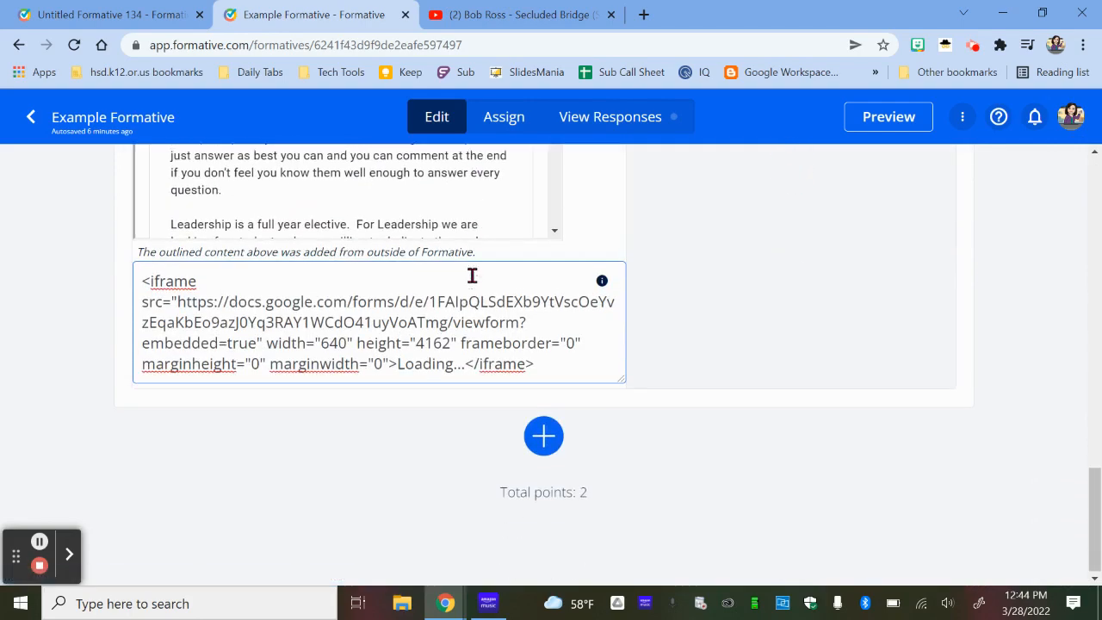
left_click(543, 435)
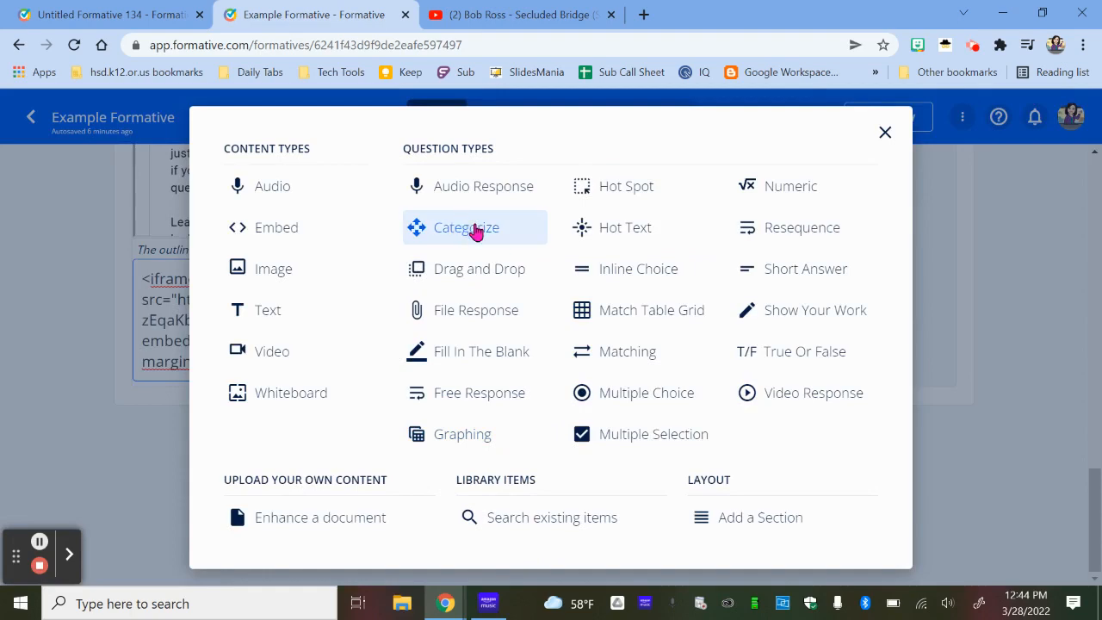